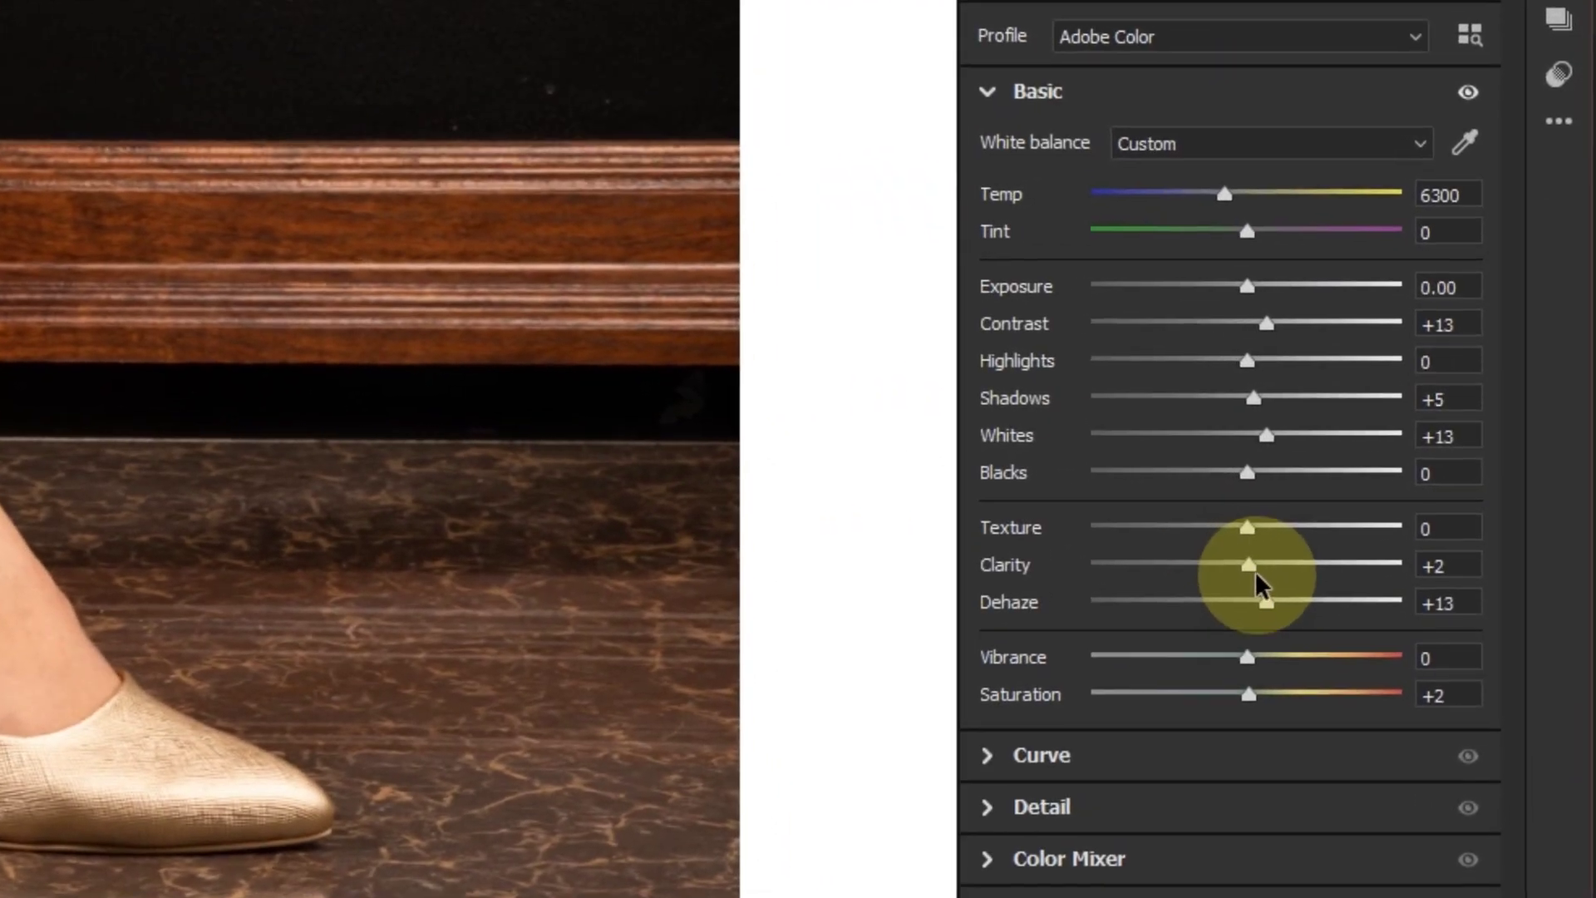
Set Clarity to +5 and Texture to +6 for the photo
drag(1255, 571, 1256, 525)
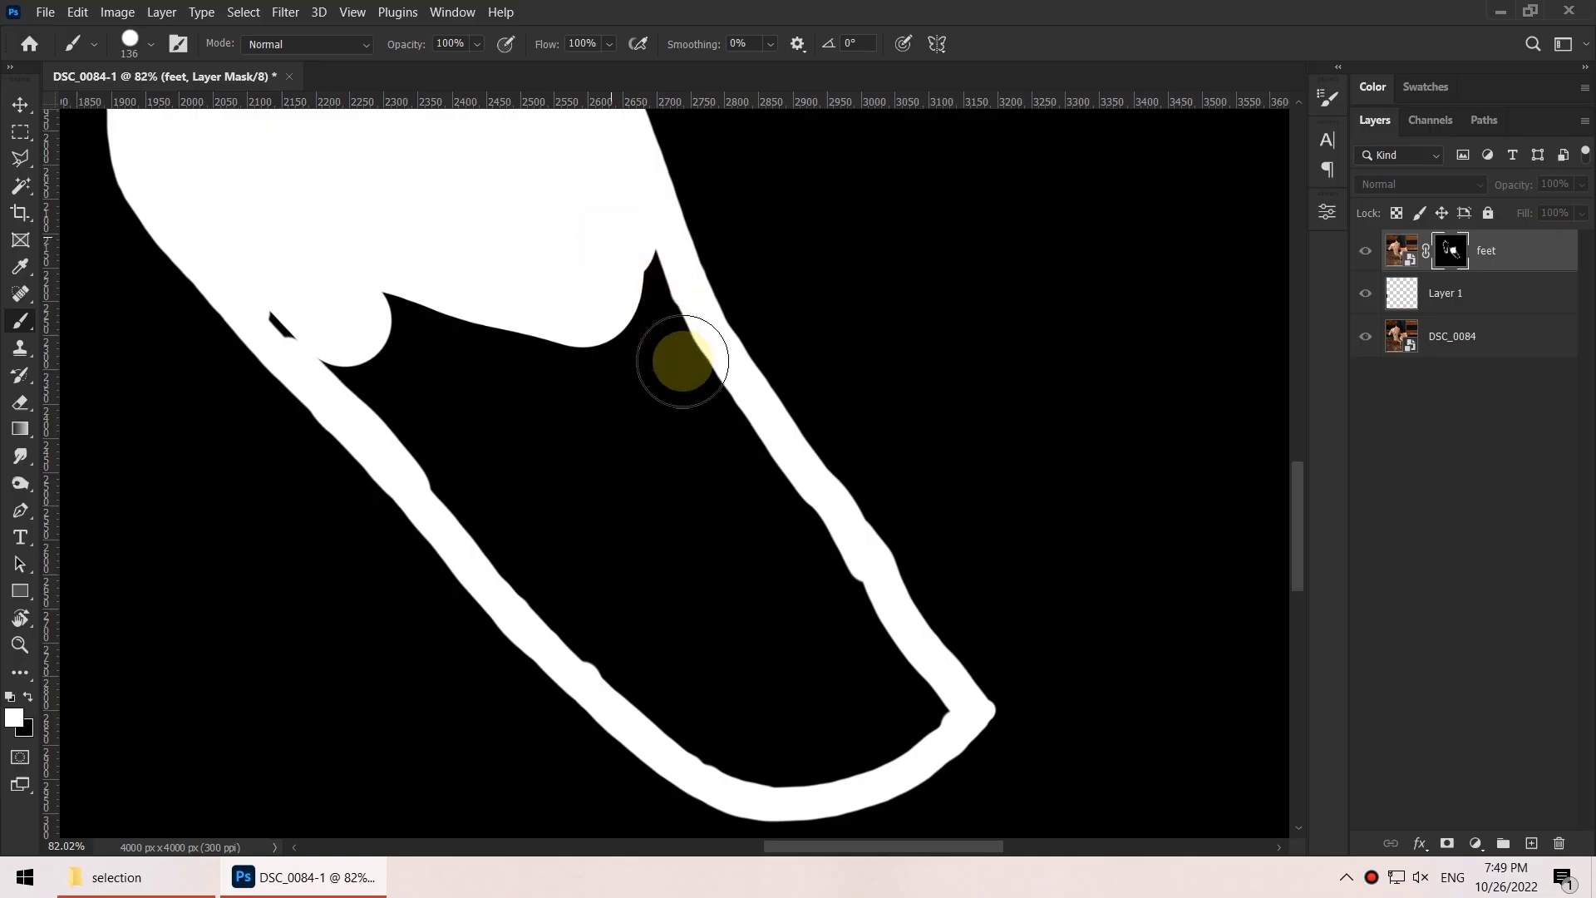
Paint the insides of the outlined foot shapes white on the feet layer's mask with the Brush tool
mouse_move(677, 357)
mouse_down()
mouse_move(742, 479)
mouse_move(906, 715)
mouse_up()
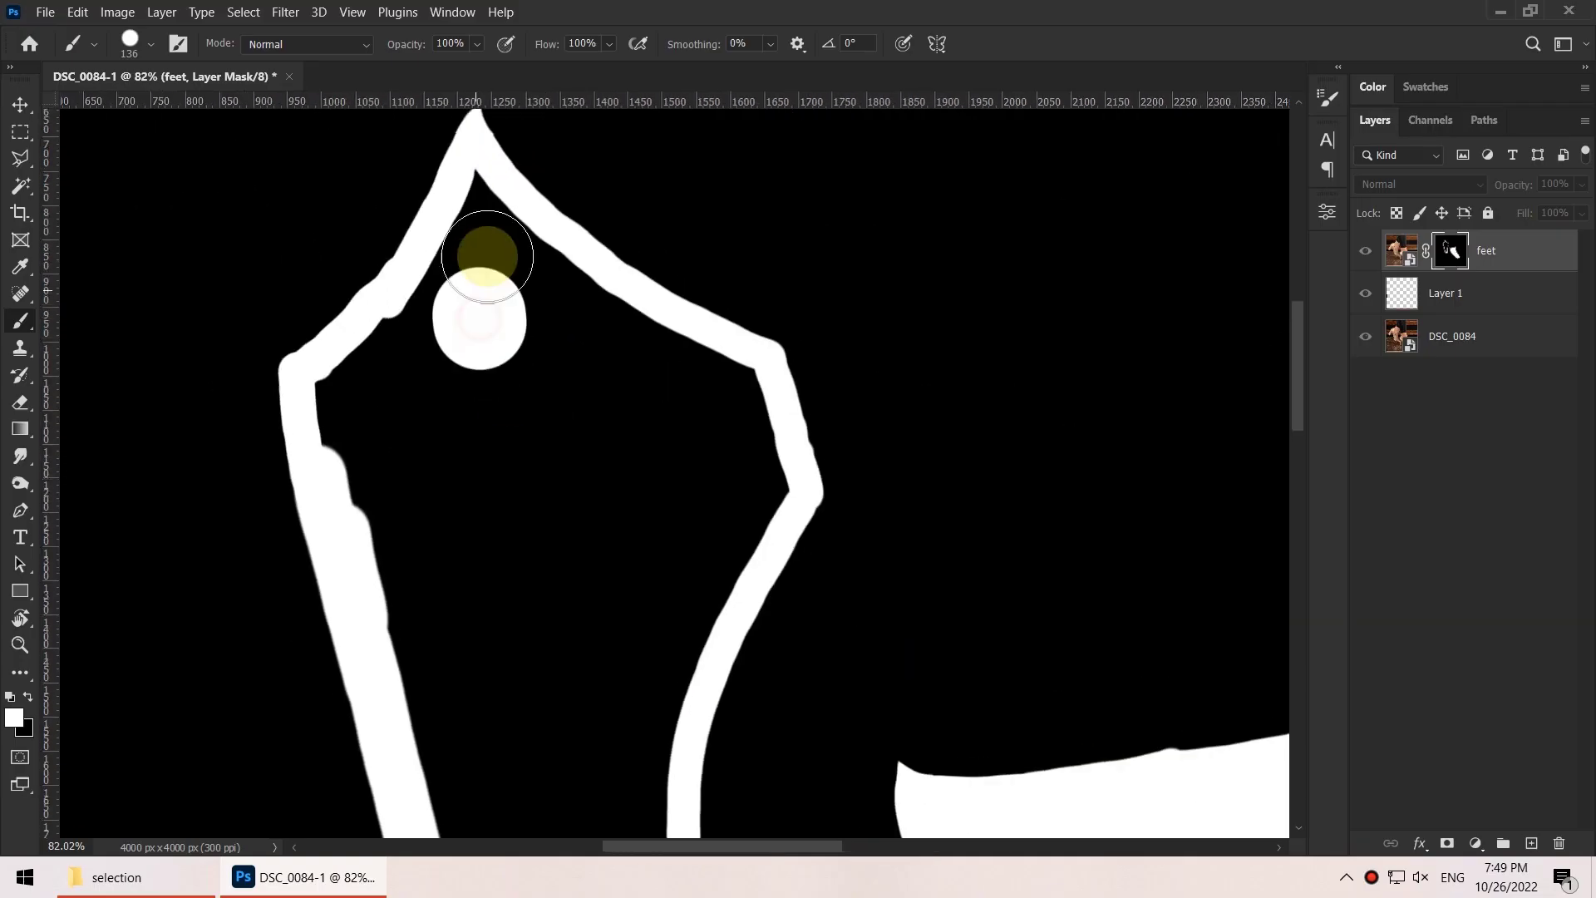
mouse_move(482, 257)
mouse_down()
mouse_move(737, 518)
mouse_move(348, 397)
mouse_move(642, 674)
mouse_up()
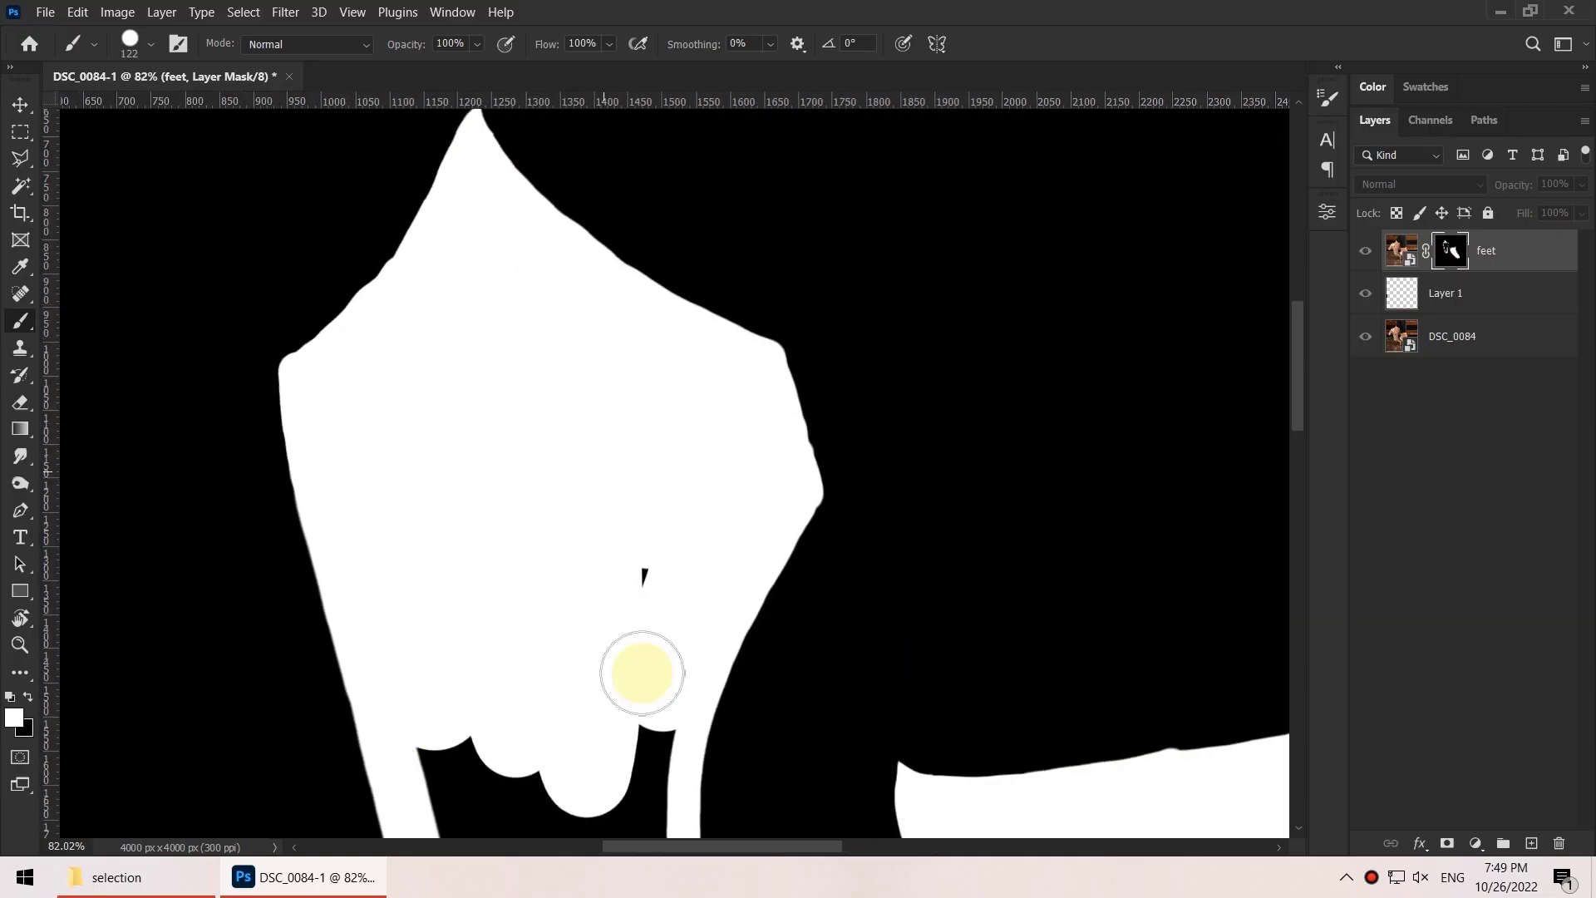
key(ctrl+0)
alt+click(1450, 250)
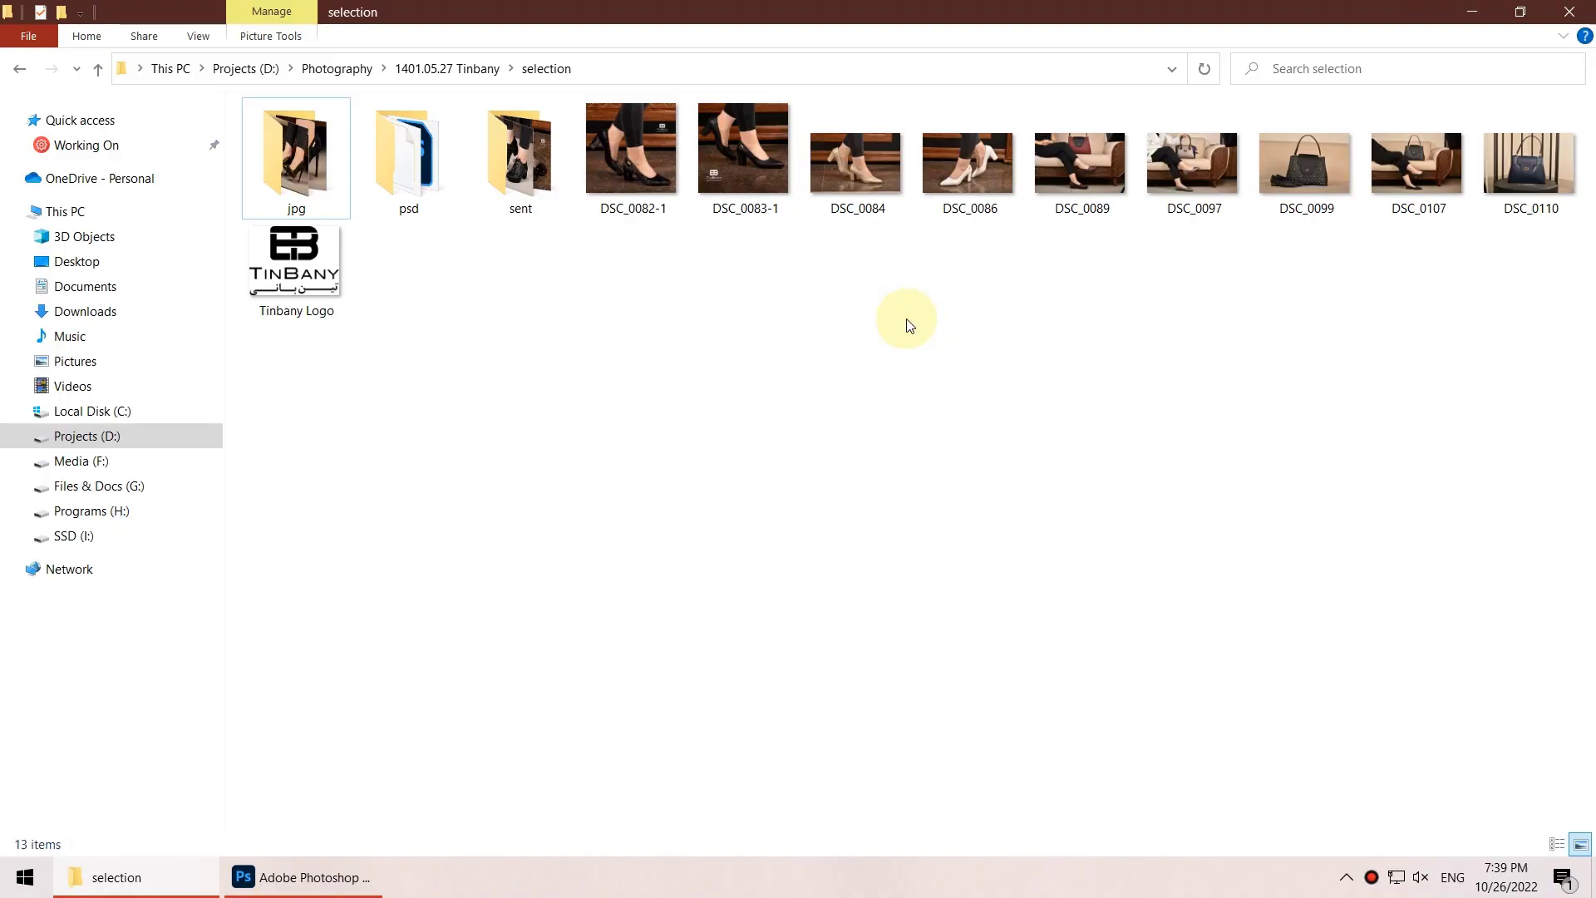
Open the DSC_0084 photo in Photoshop's Camera Raw and set Temp to 6300, Contrast to +11 and Saturation to +2
drag(861, 170, 521, 632)
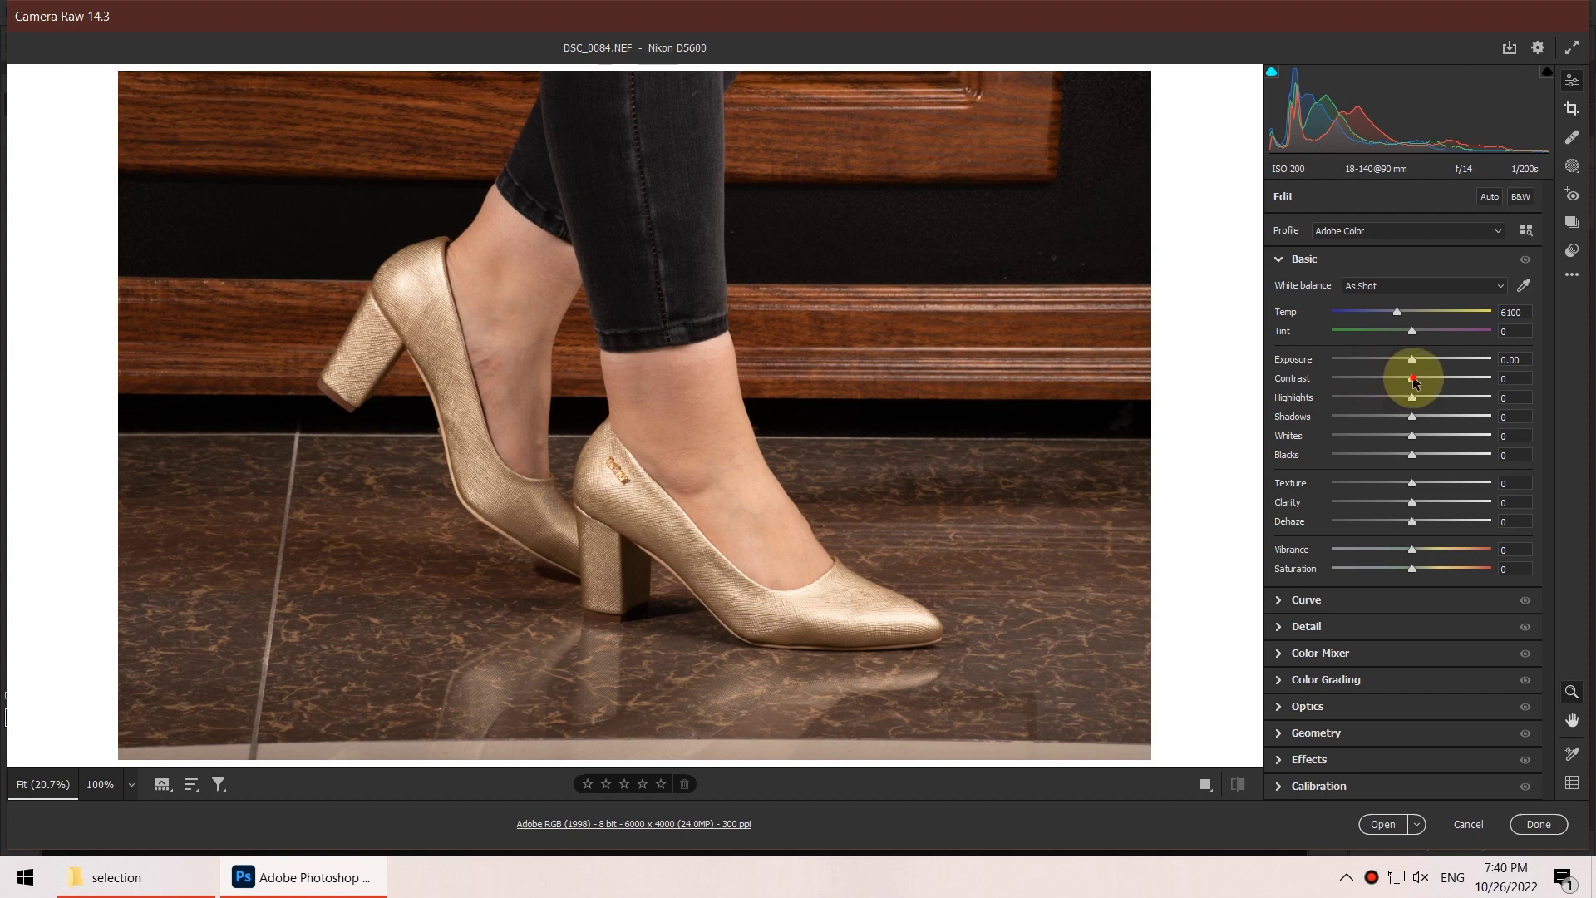
drag(1417, 382, 1423, 380)
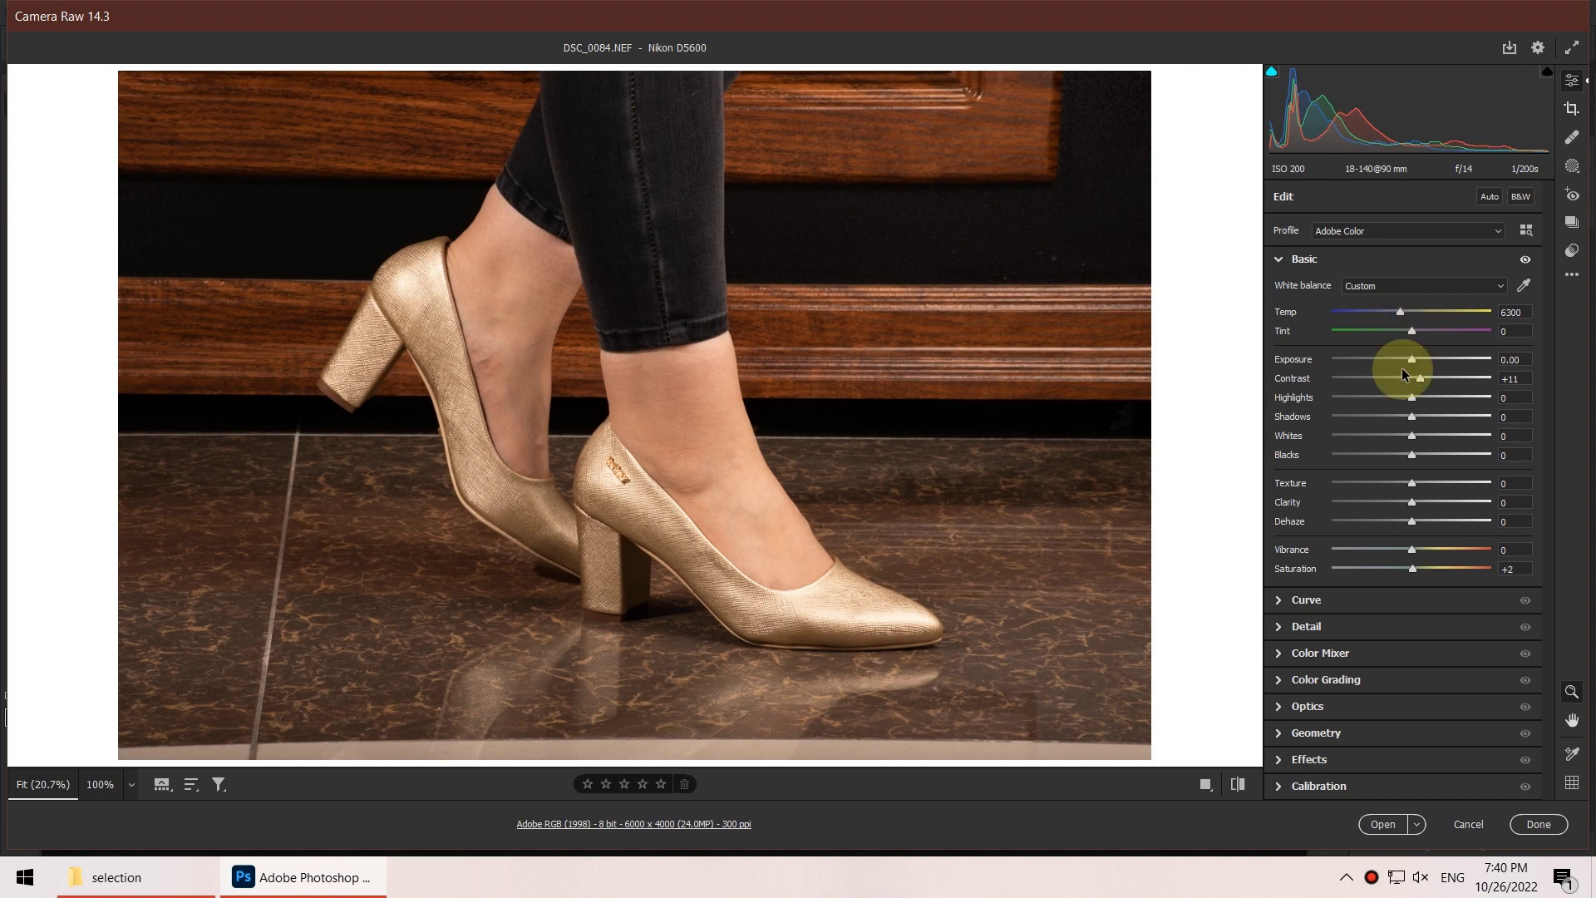
Set Dehaze to +13, Shadows to +5, Whites to +13, Contrast to +13 and Clarity to +2
drag(1412, 522, 1414, 524)
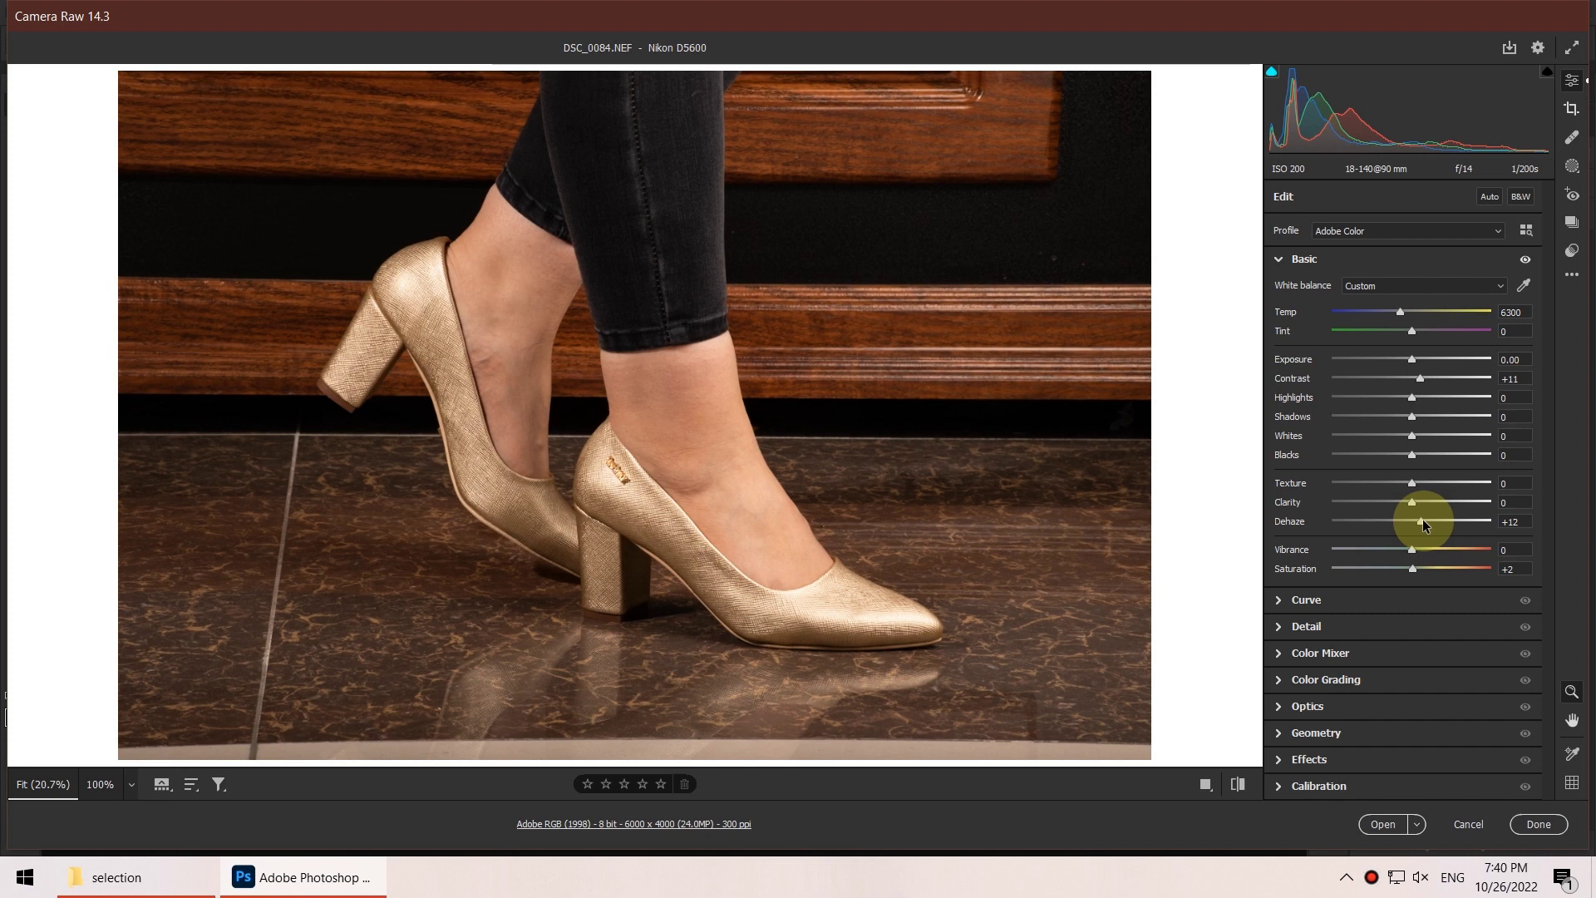
click(1411, 417)
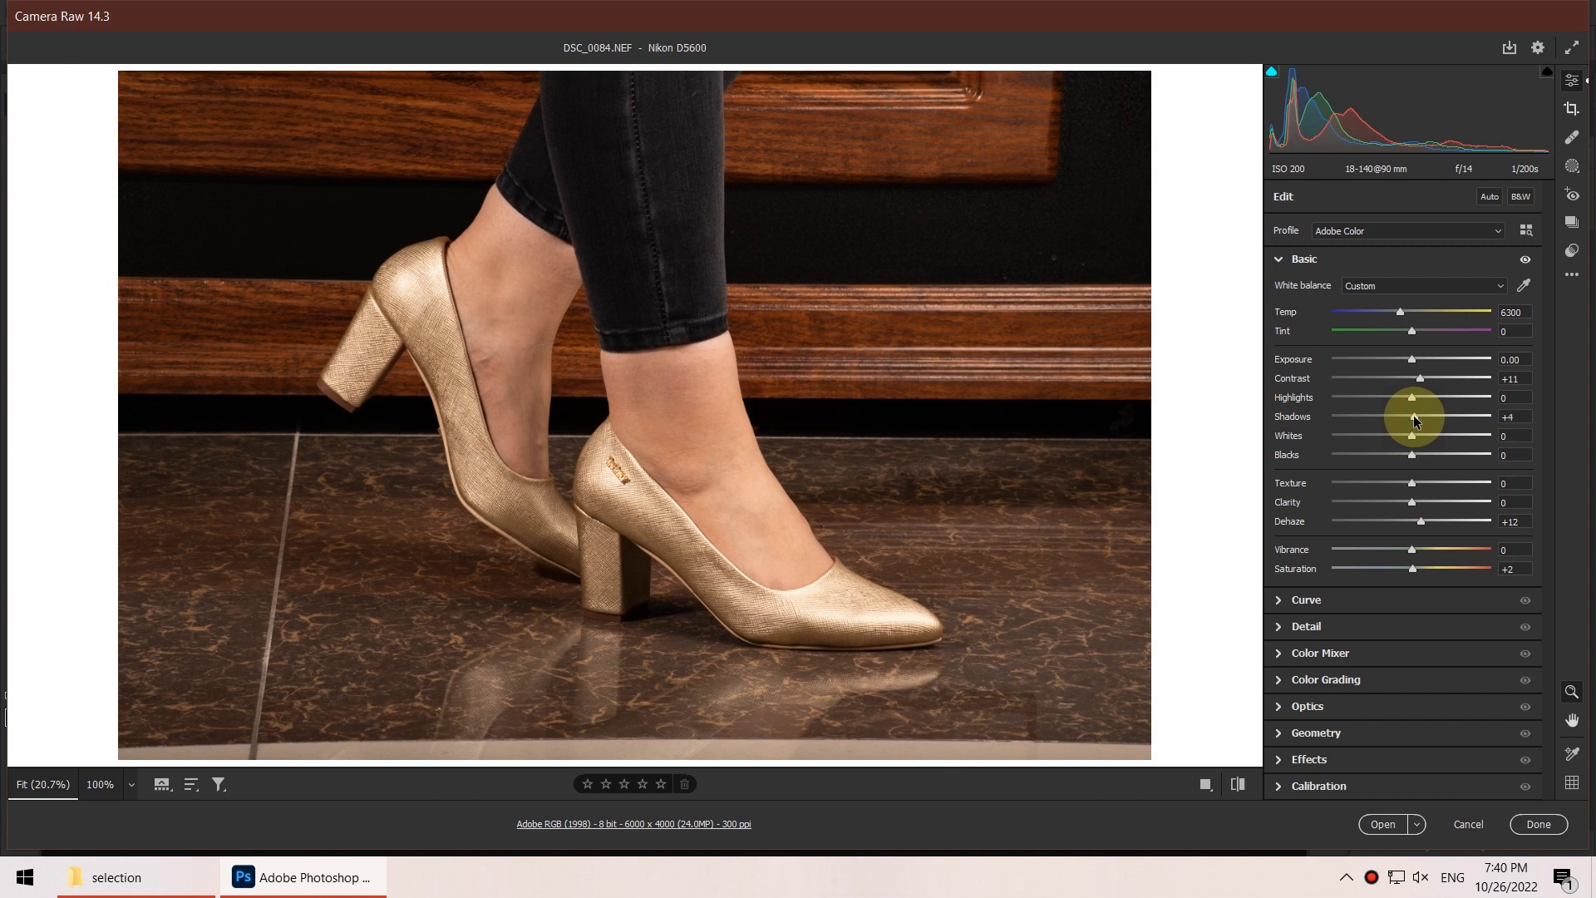
drag(1415, 421, 1424, 442)
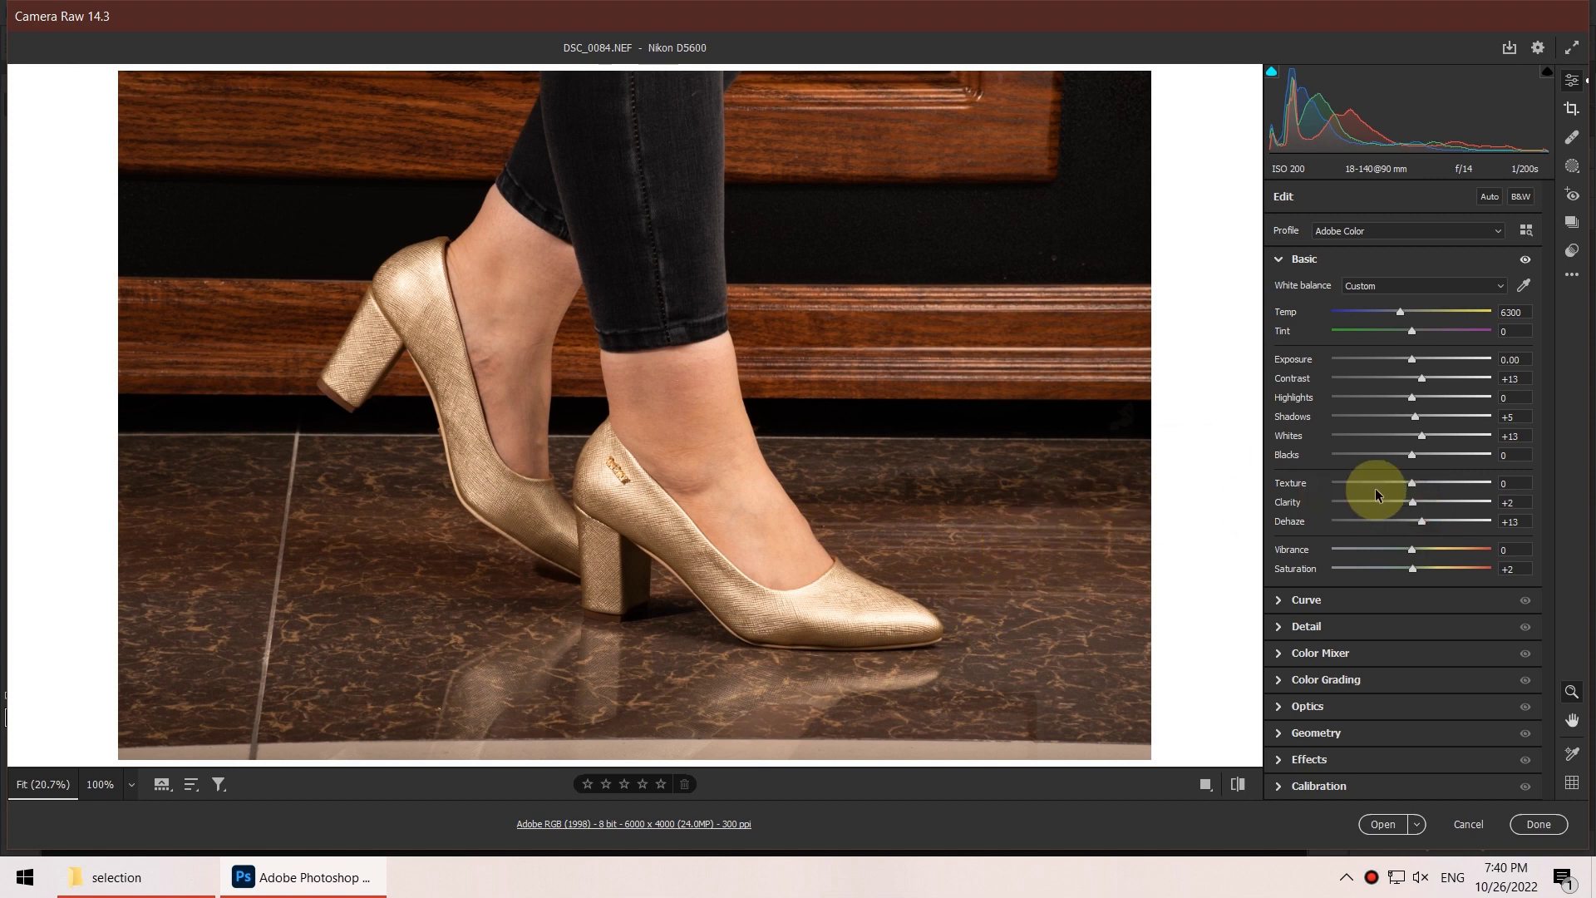
Set Clarity to +5 and Texture to +6, and open the developed photo as a smart object
drag(1414, 504, 1419, 488)
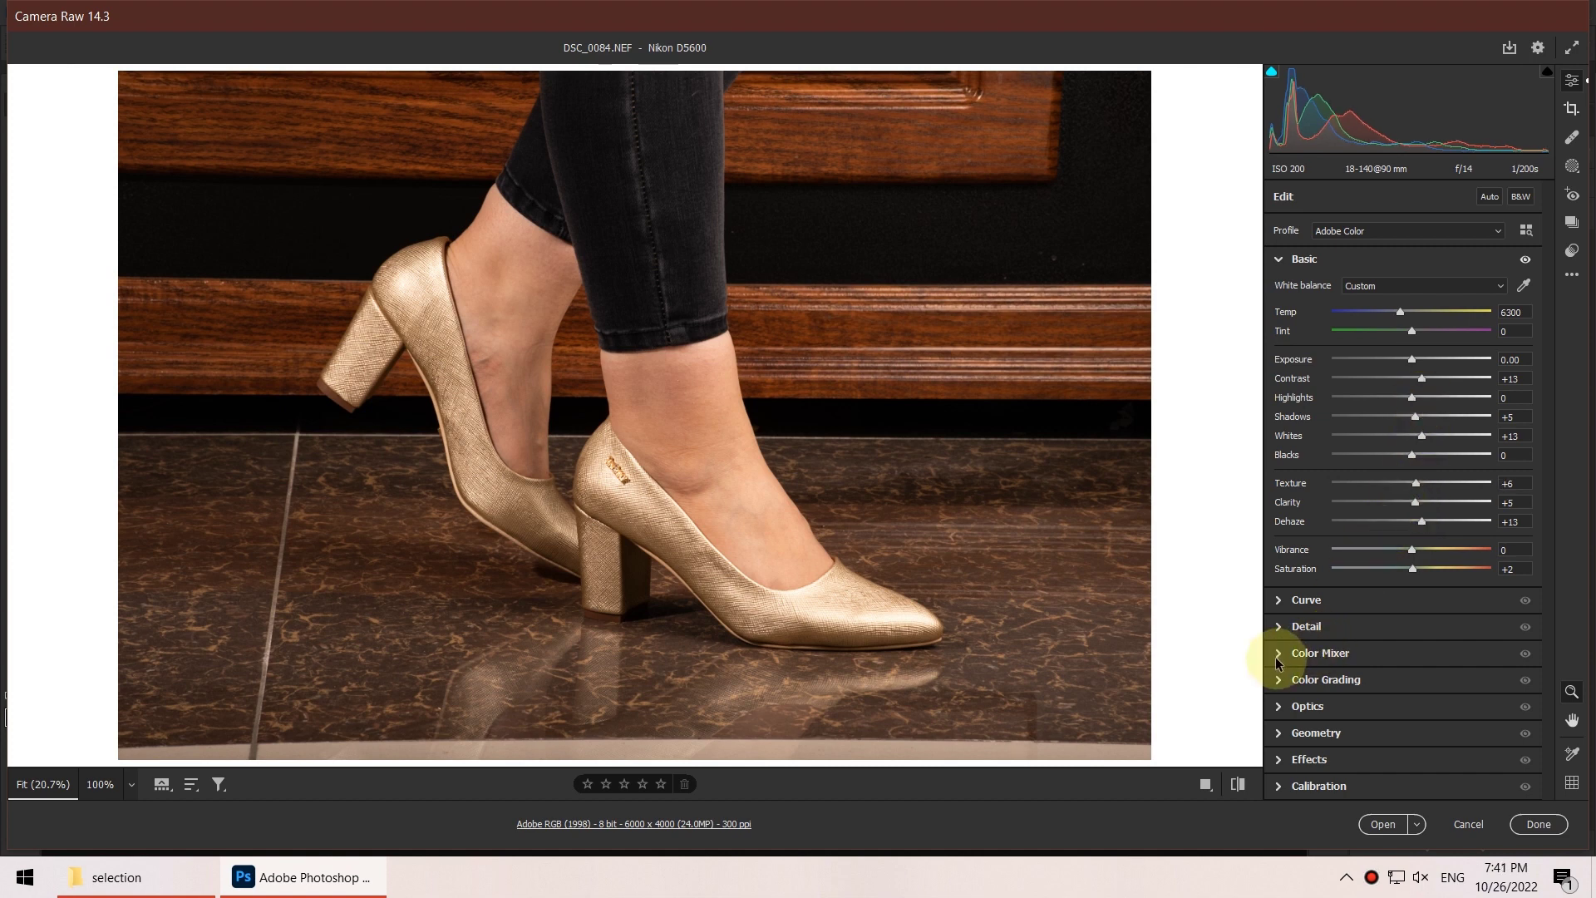
click(1416, 824)
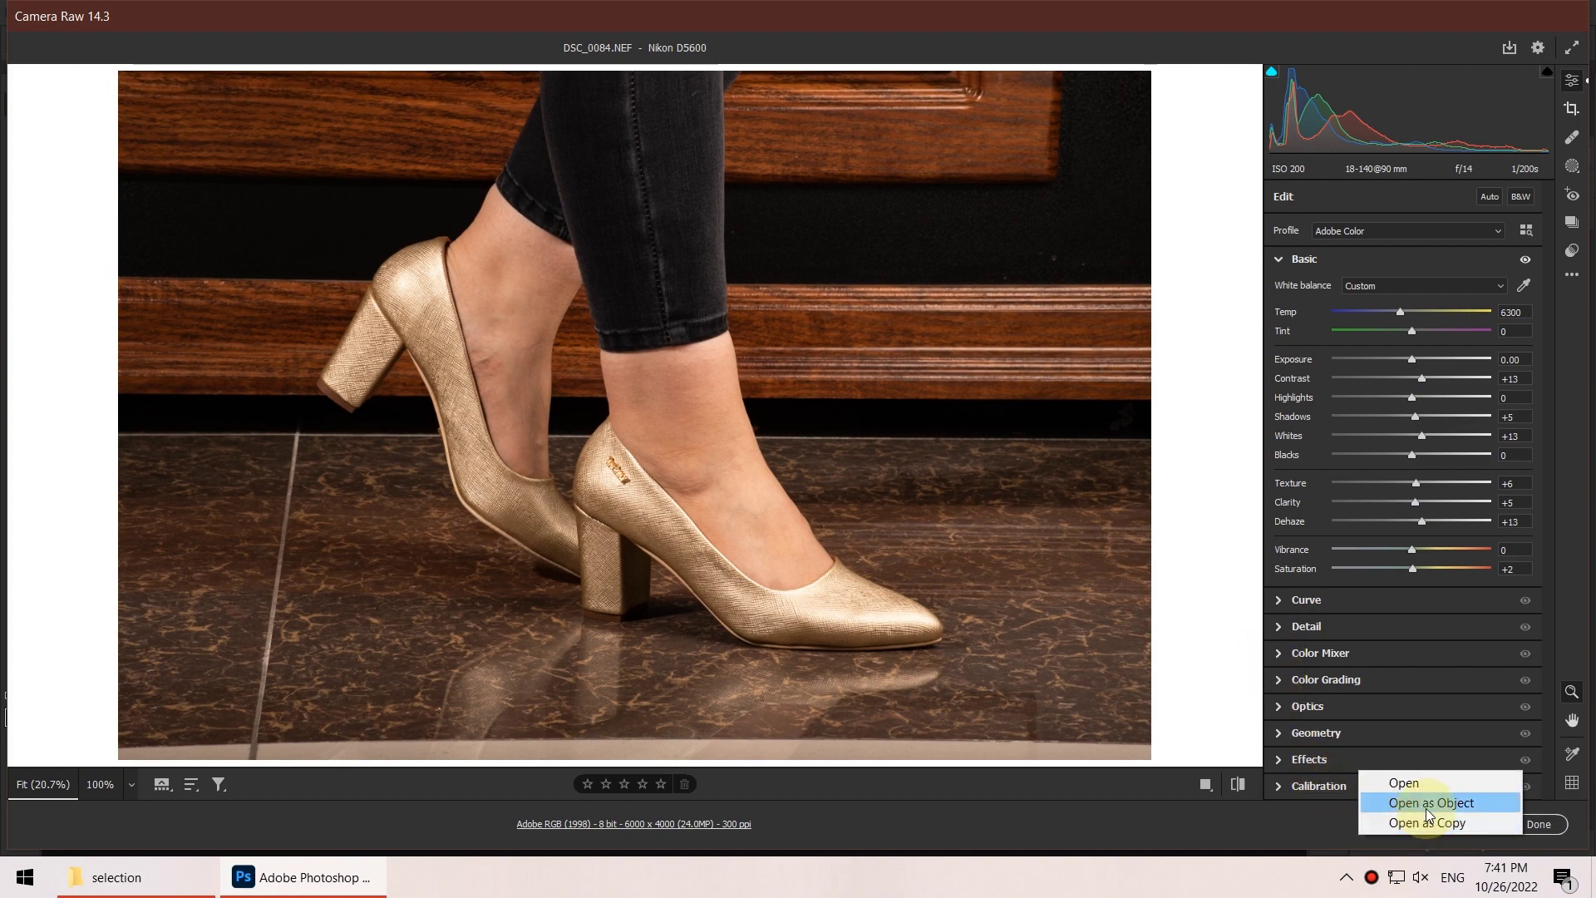
click(1428, 803)
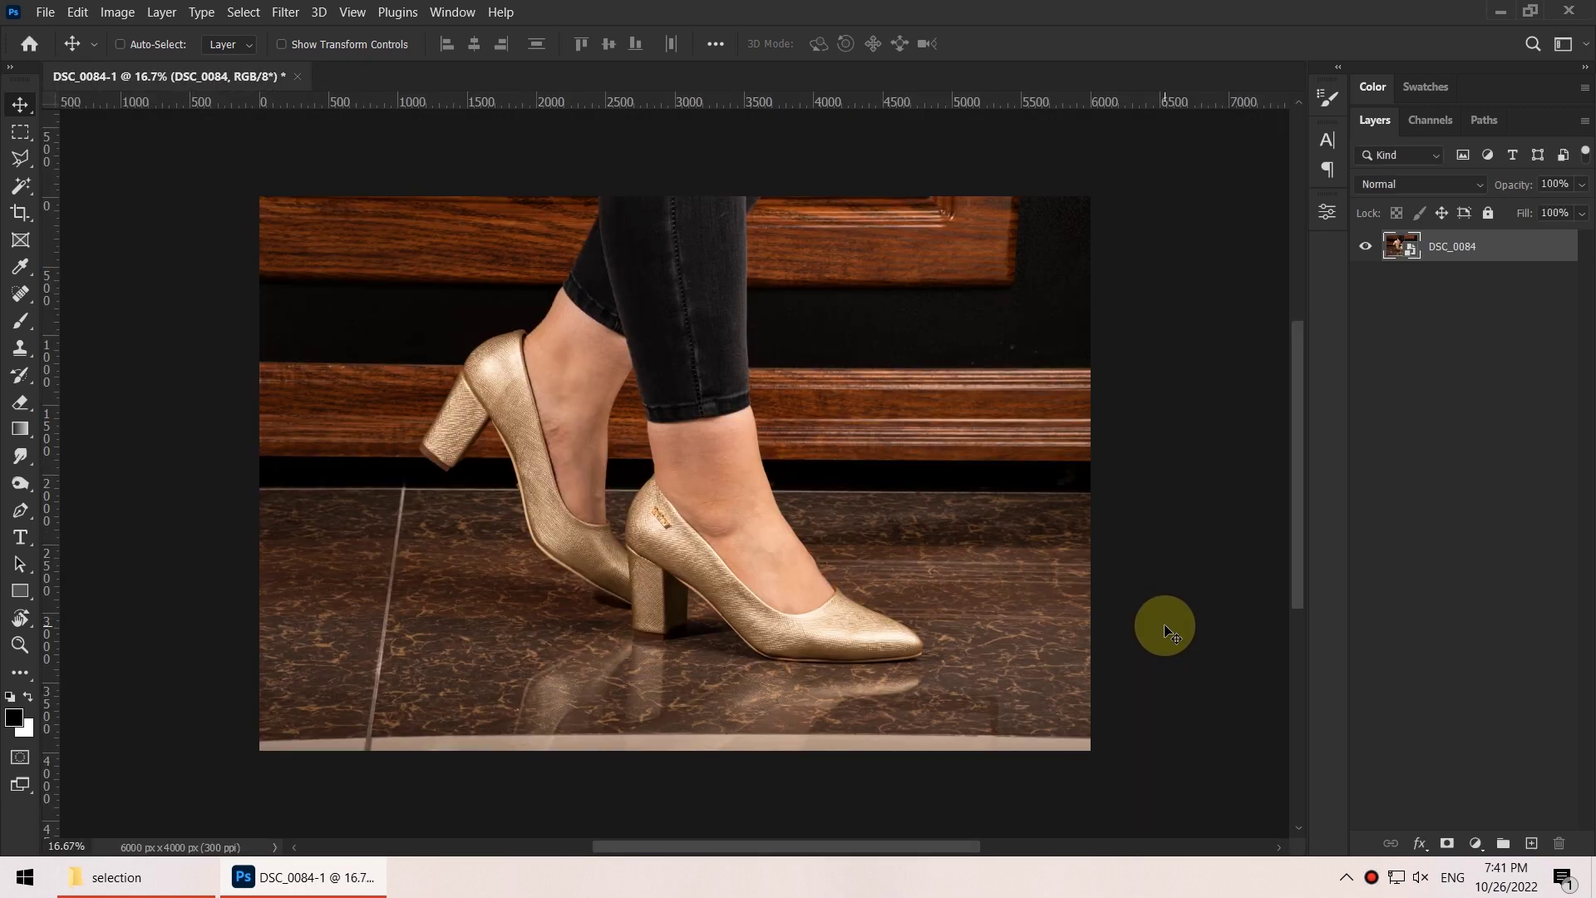
Crop the photo to a 1:1 square framing both shoes, with the frame moved slightly toward the back heel
key(c)
click(857, 598)
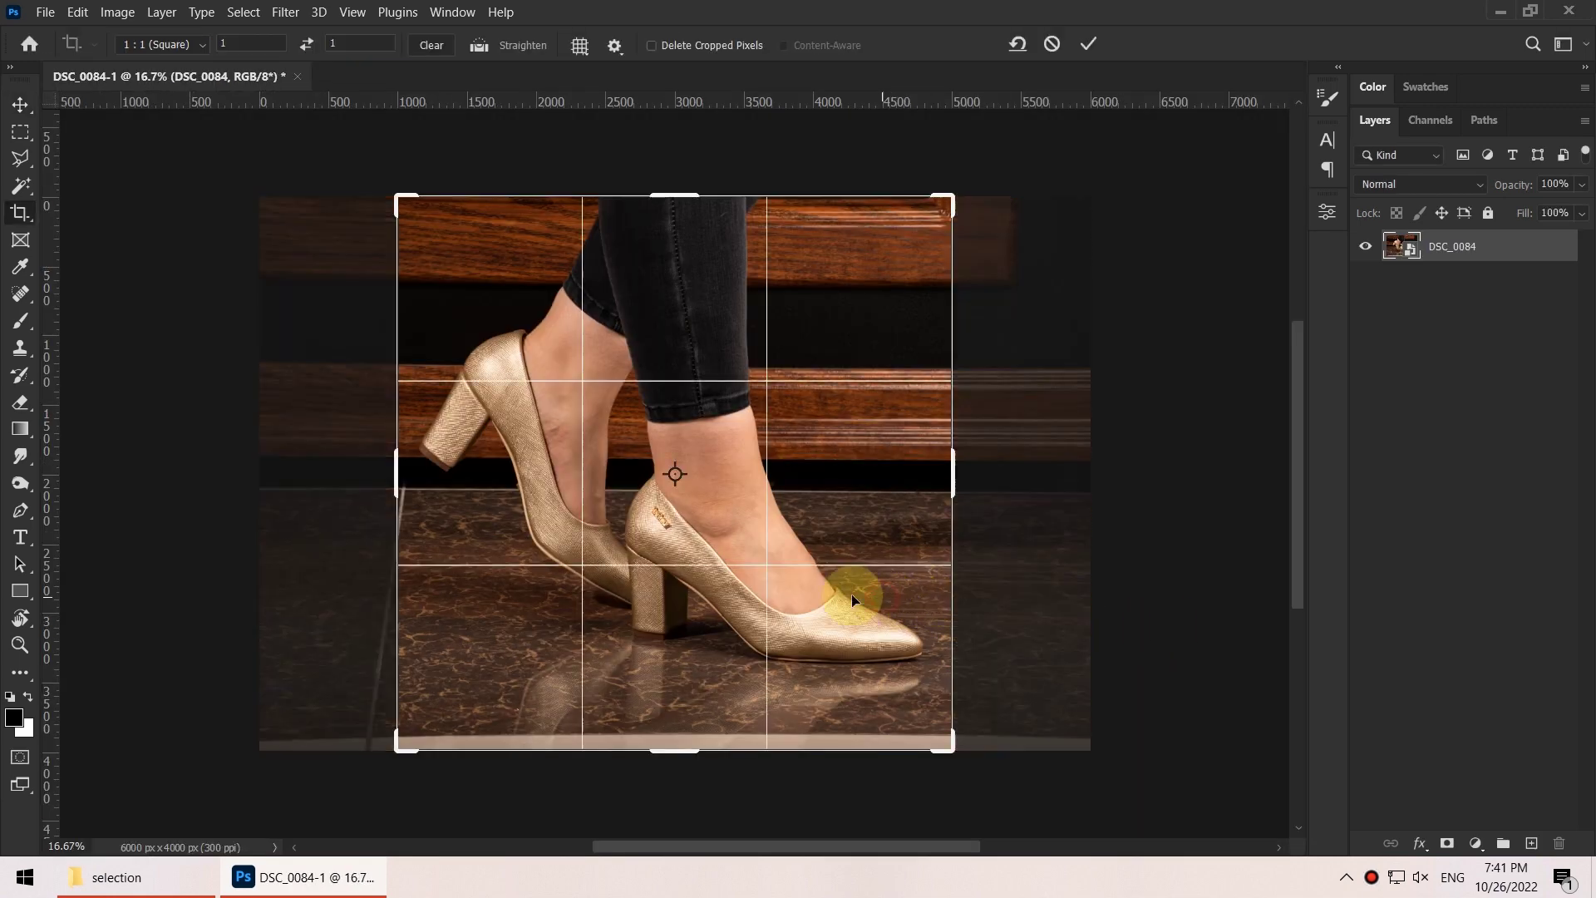
drag(736, 592, 758, 596)
key(Left)
key(Left)
key(Left)
key(Left)
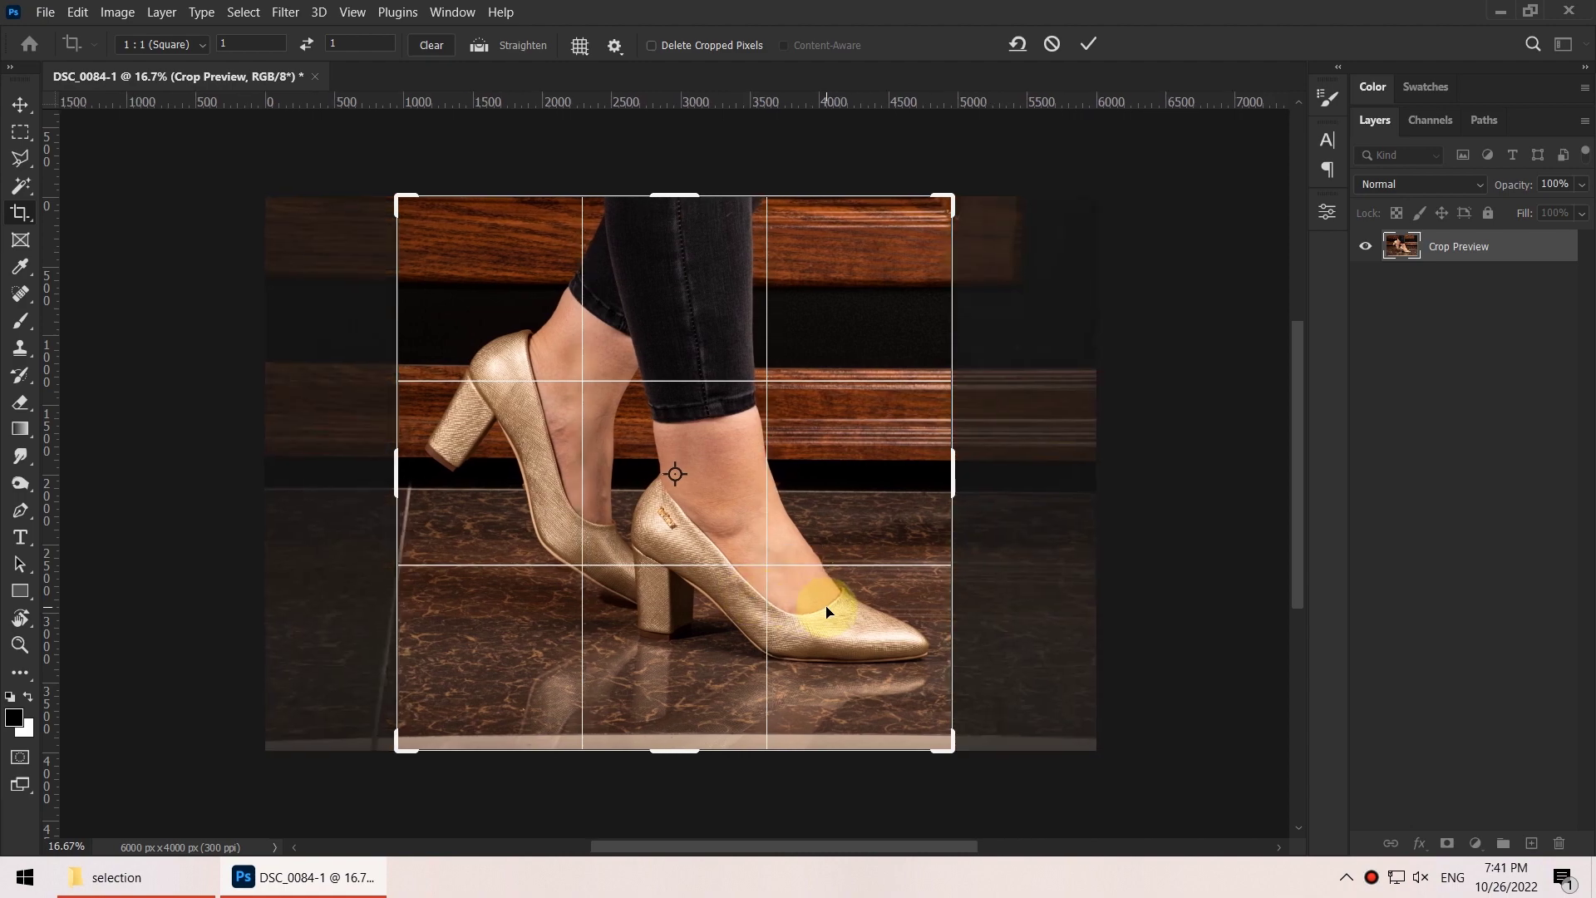
key(Return)
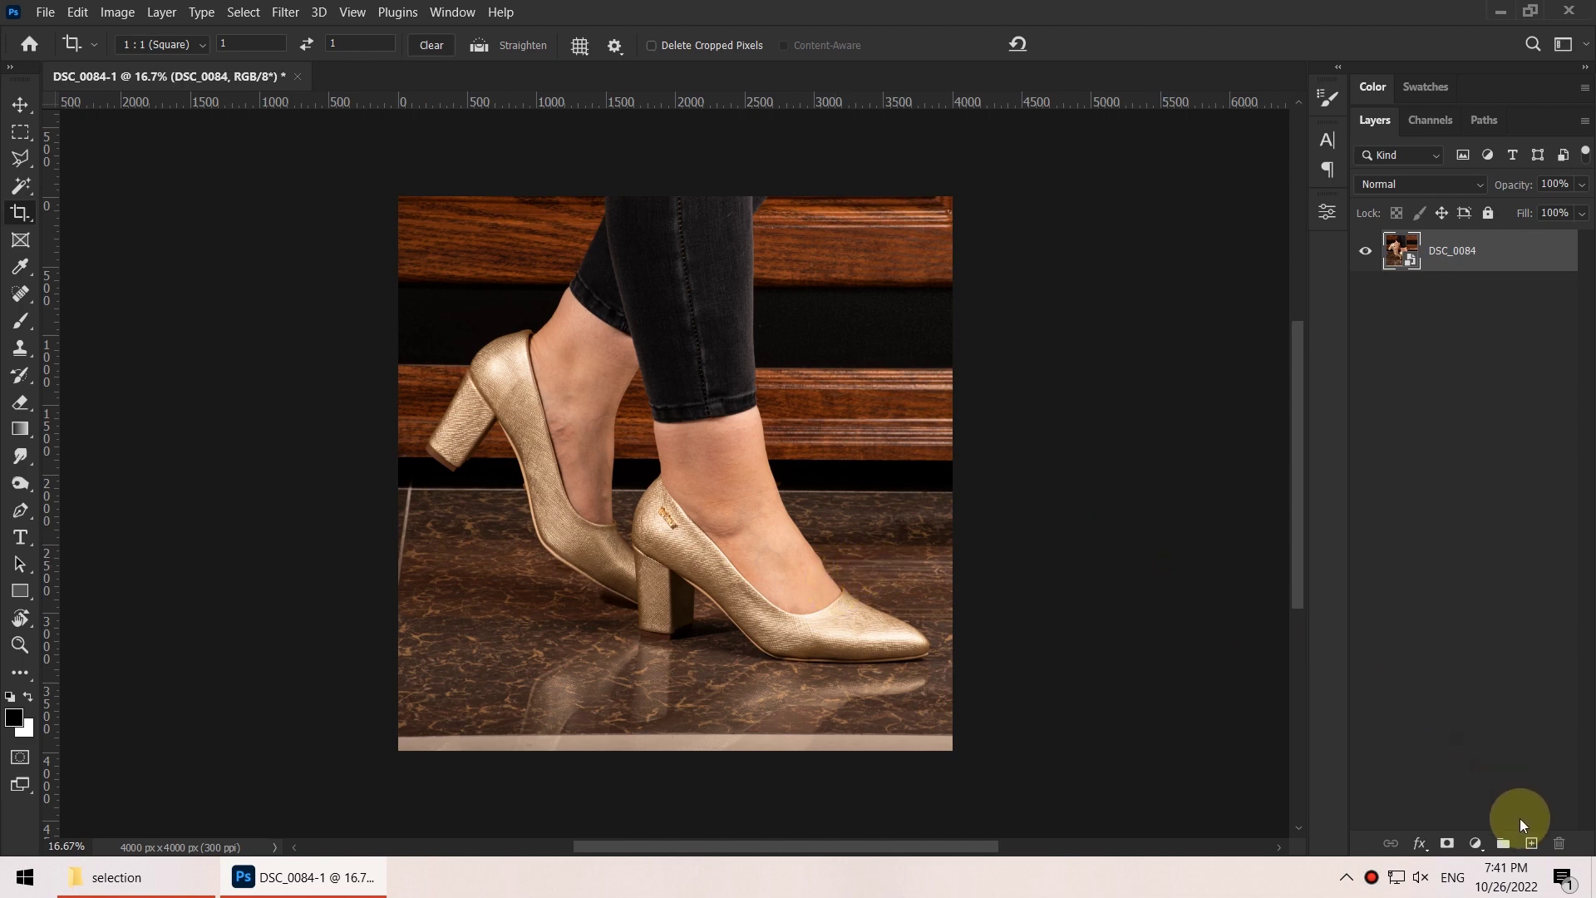
Add a new empty layer and make a rectangular selection around the light strip along the floor's lower edge
click(1531, 843)
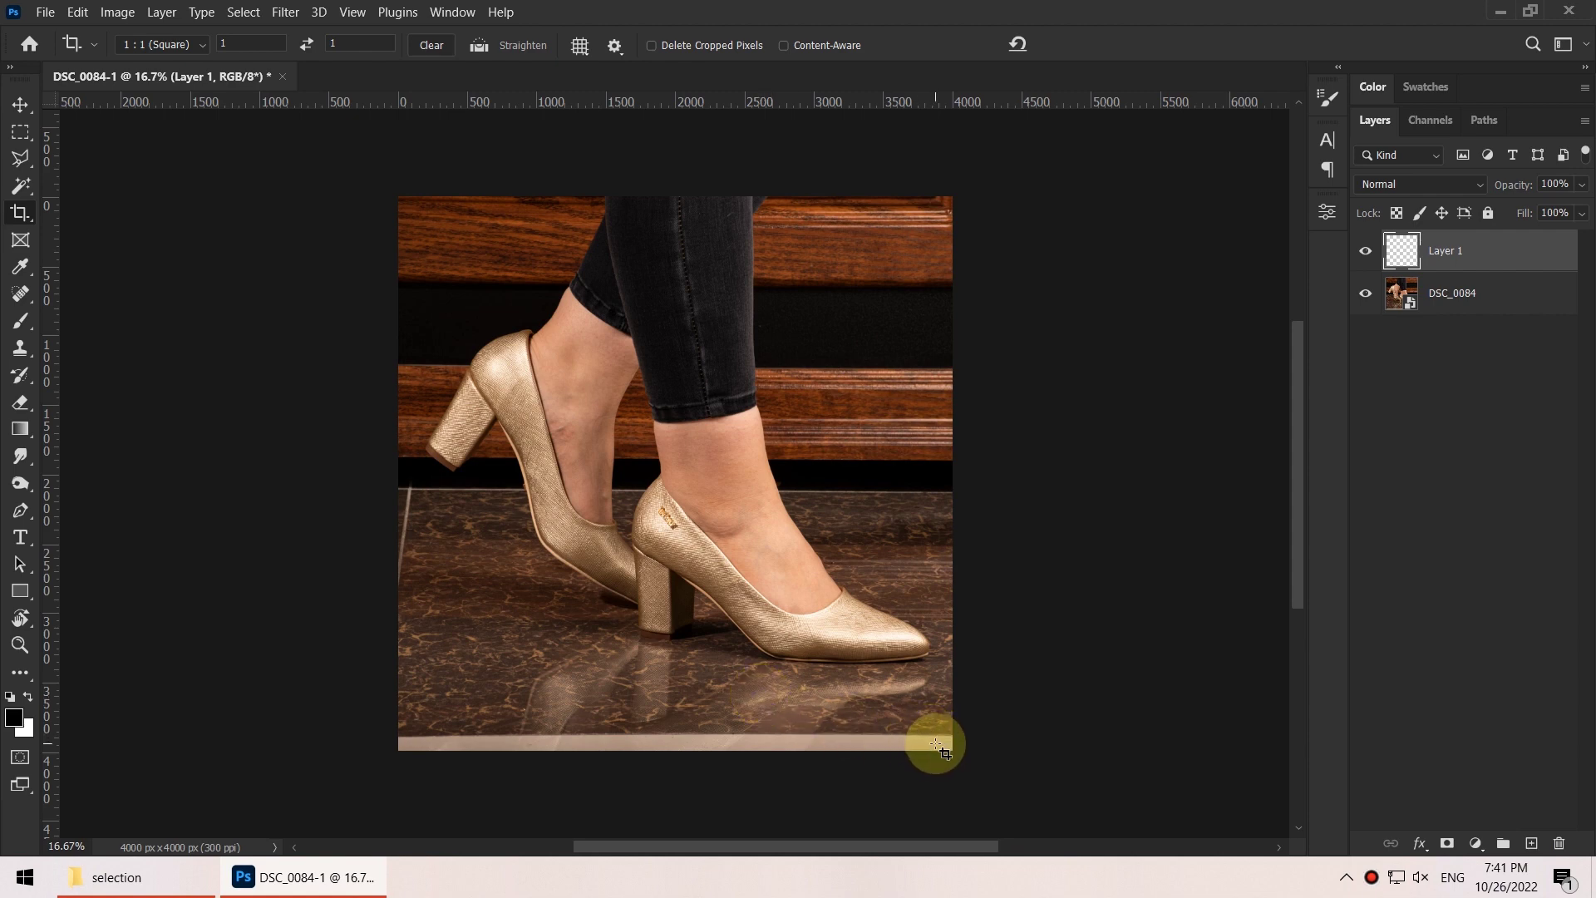
key(m)
drag(962, 755, 393, 735)
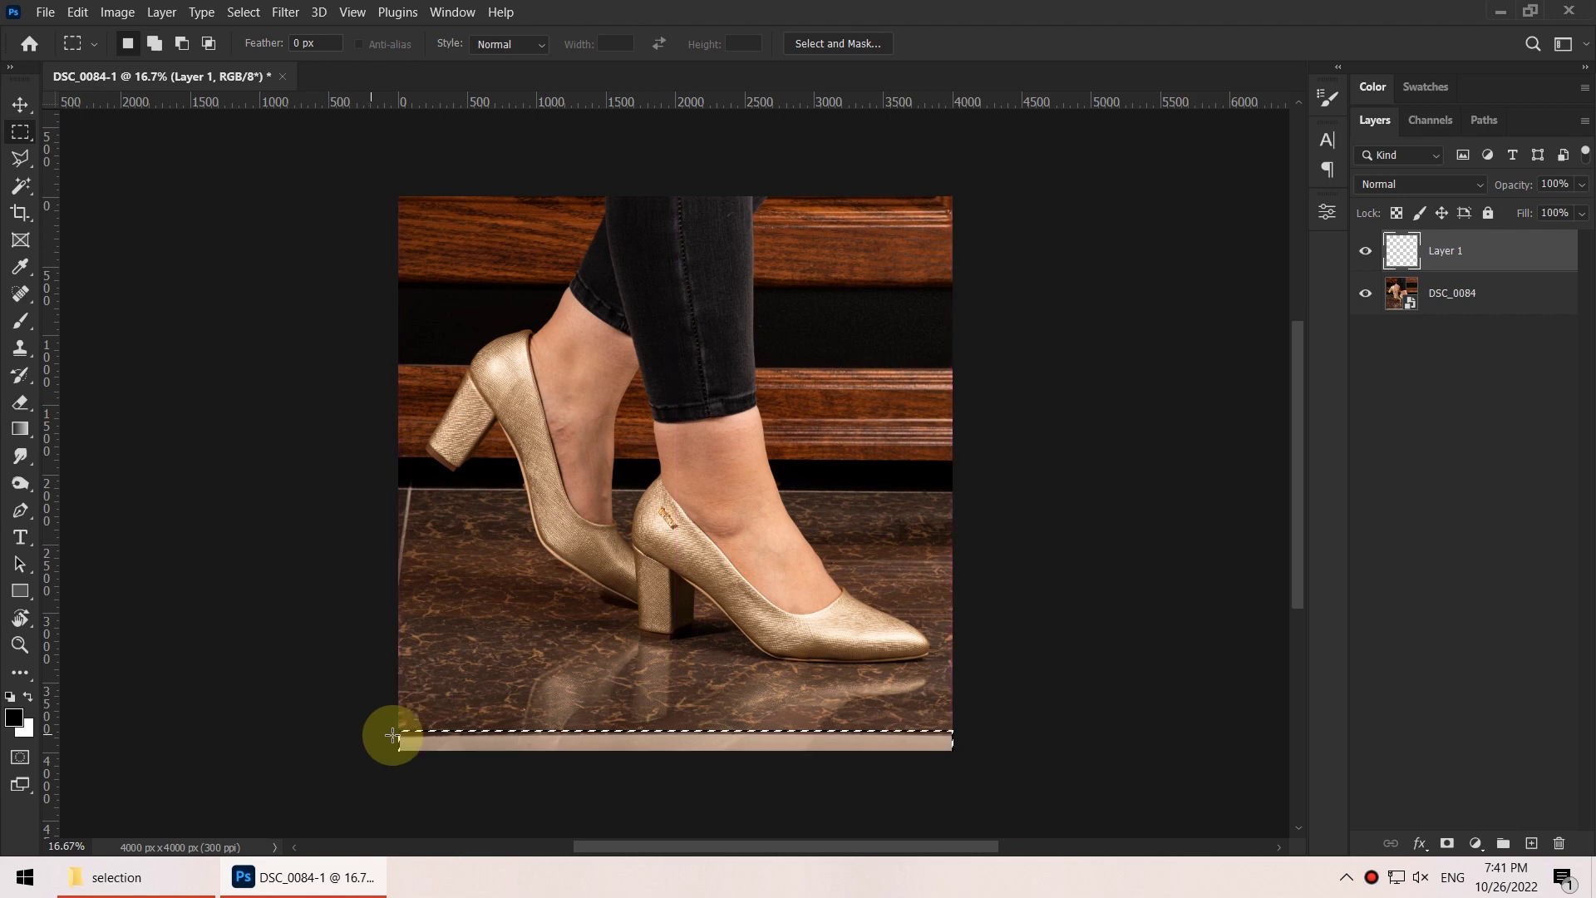
Replace the selected light strip with floor texture using Content-Aware Fill at default settings, and clear the selection
click(77, 12)
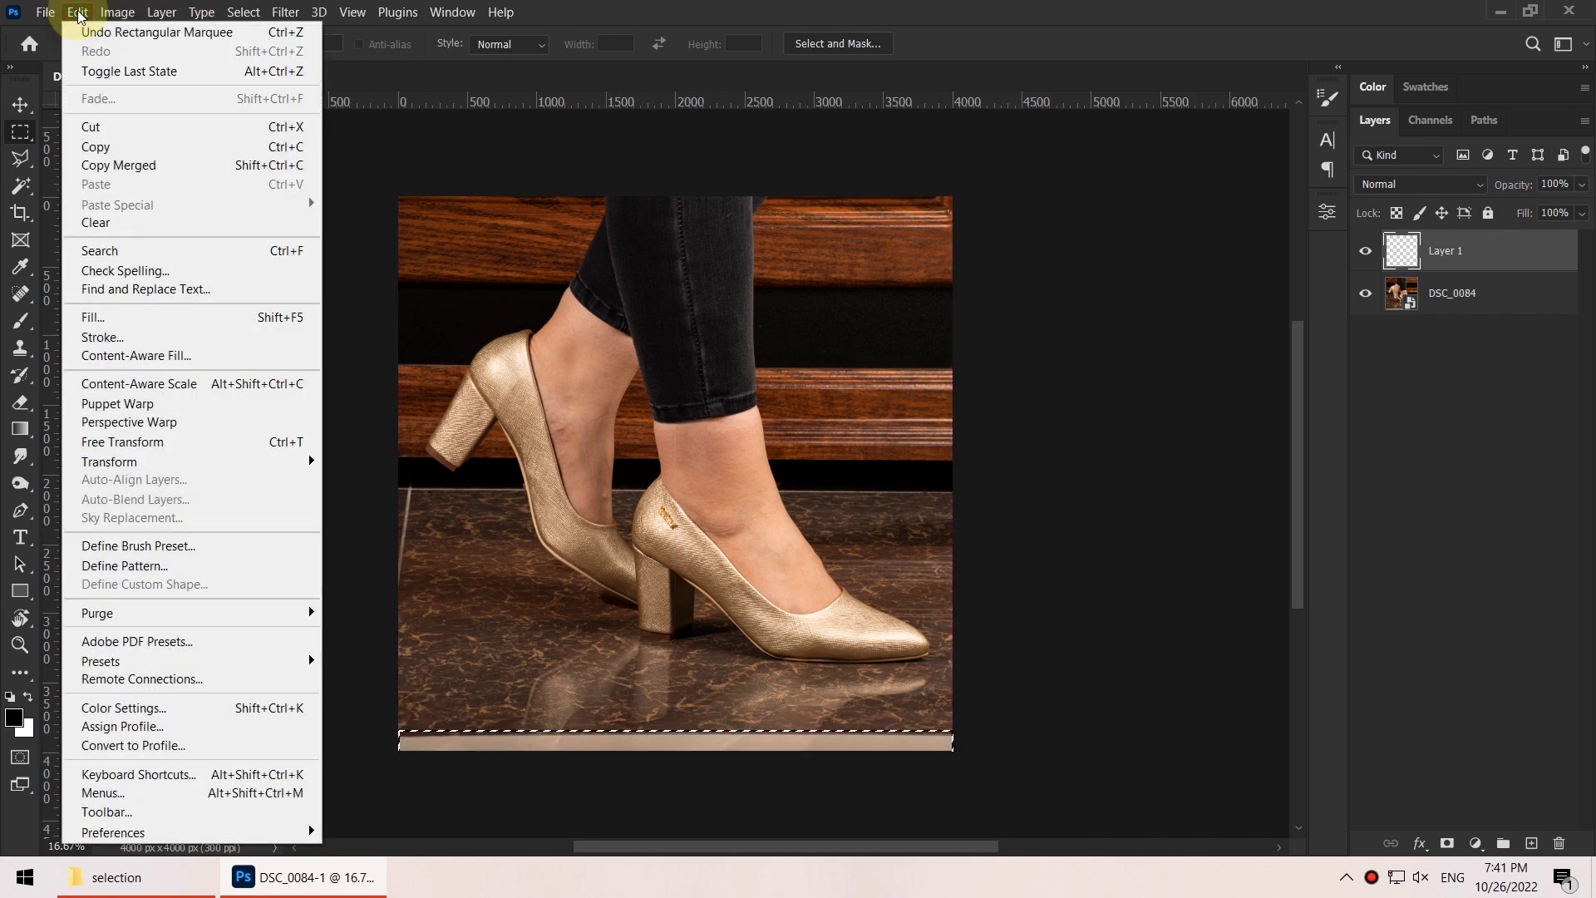
click(225, 356)
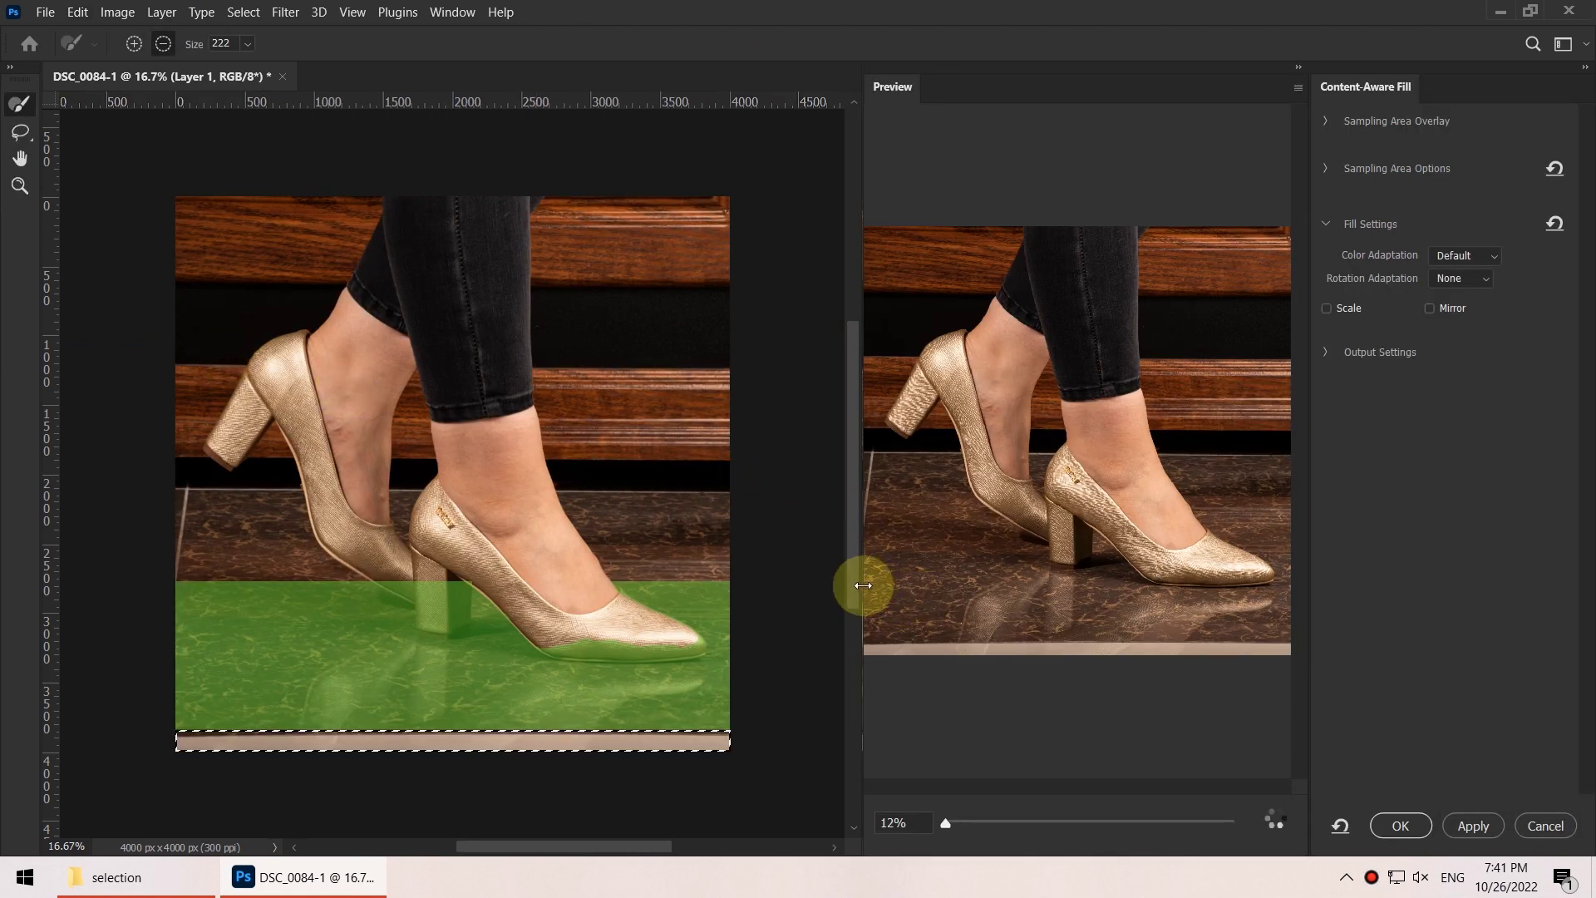
drag(863, 585, 805, 583)
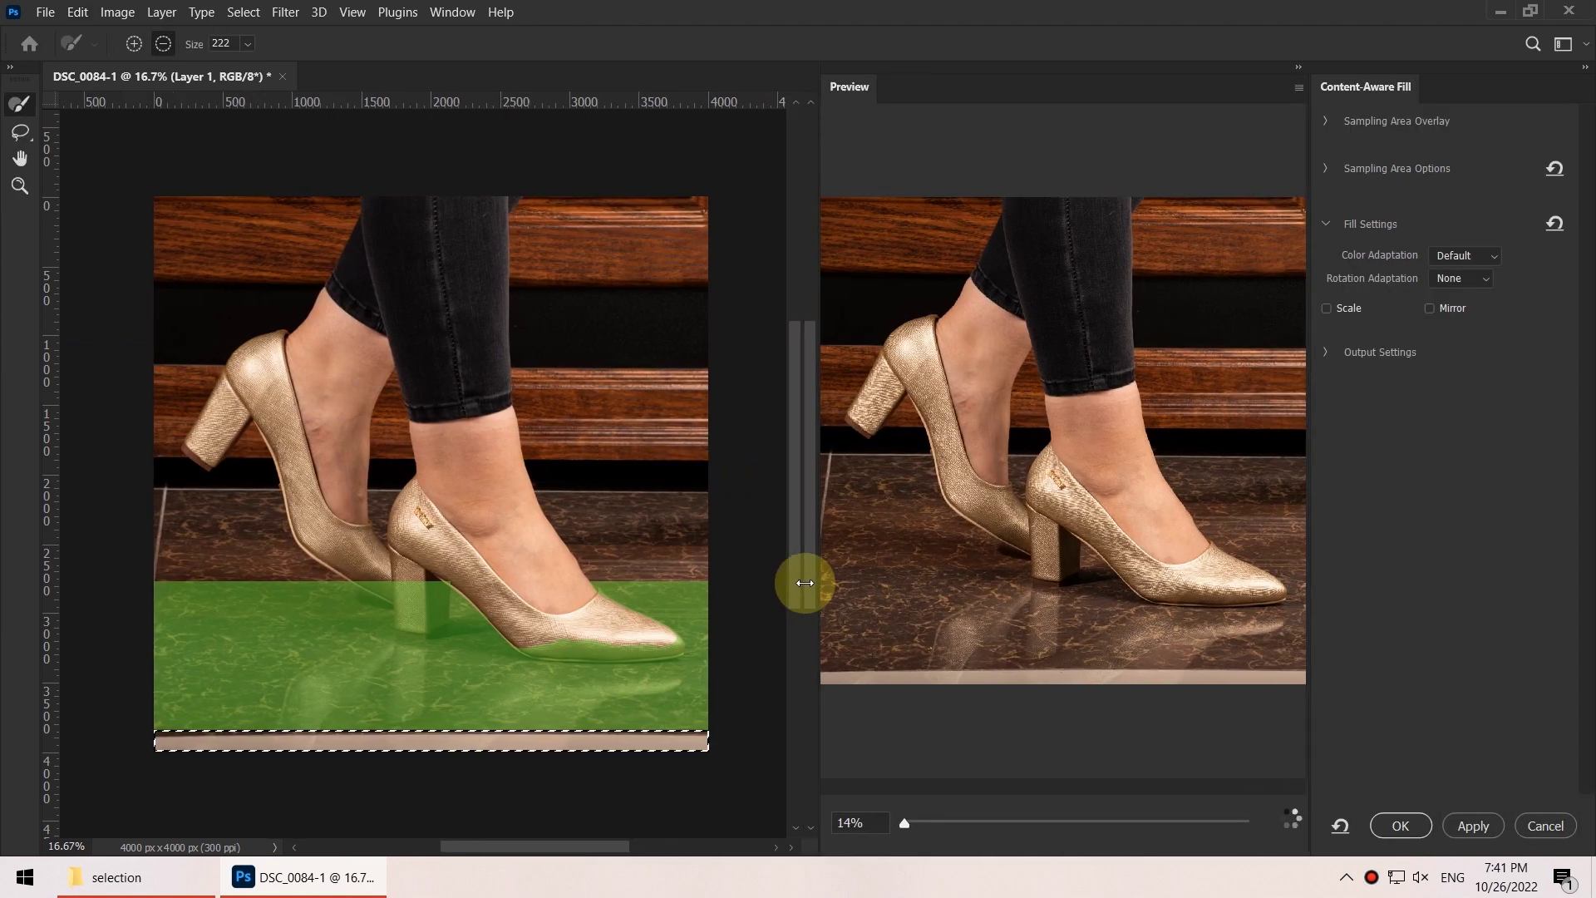
scroll(942, 714, up, 3)
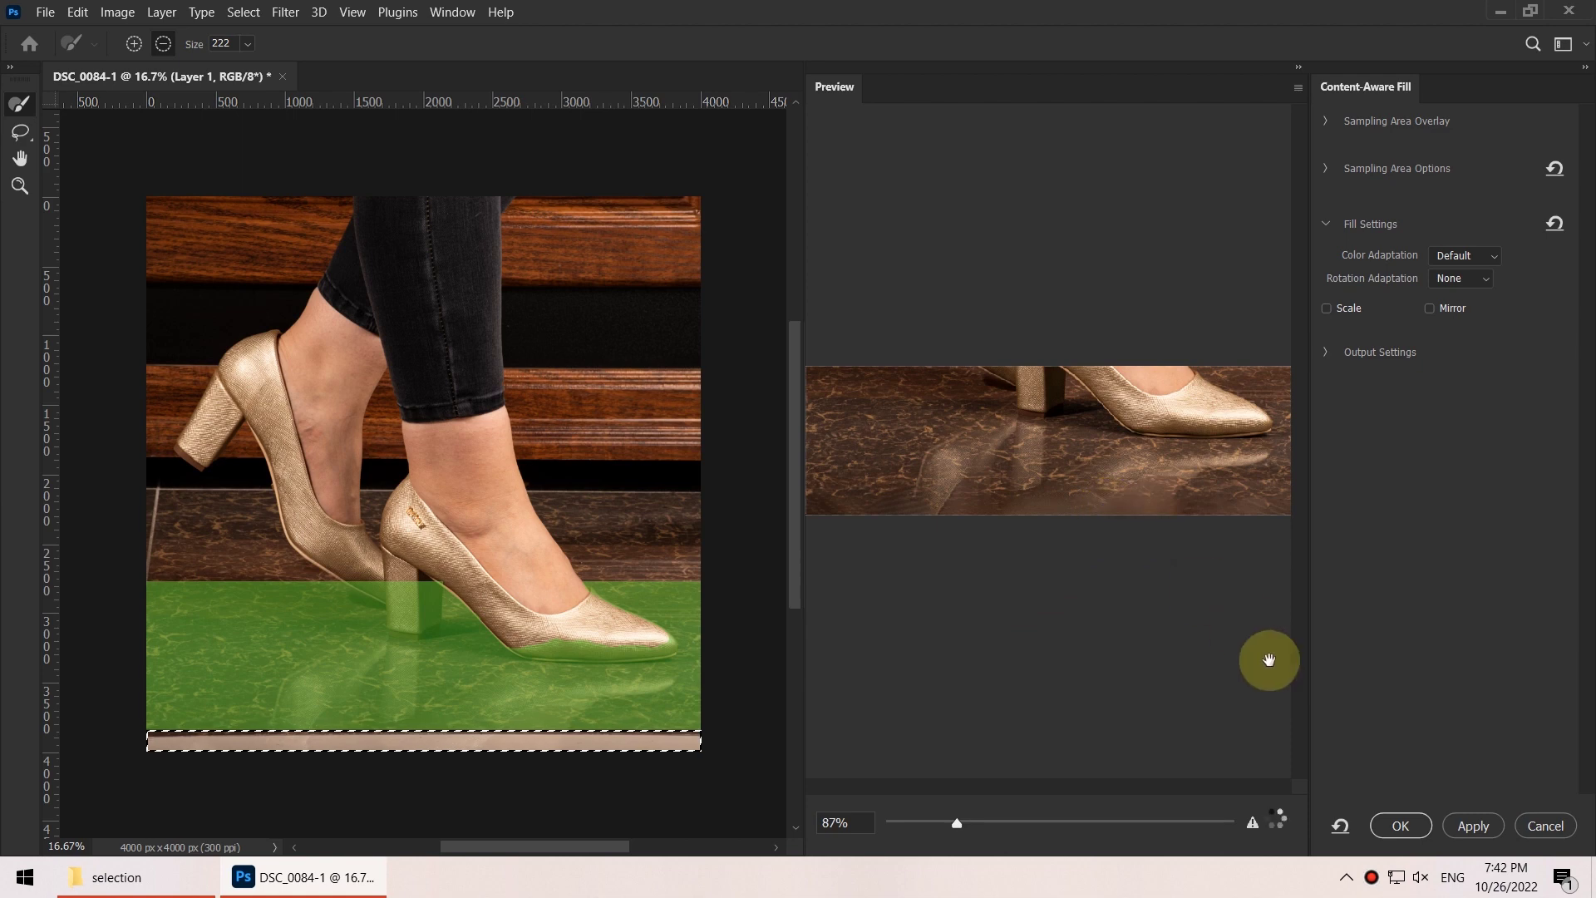
click(1400, 827)
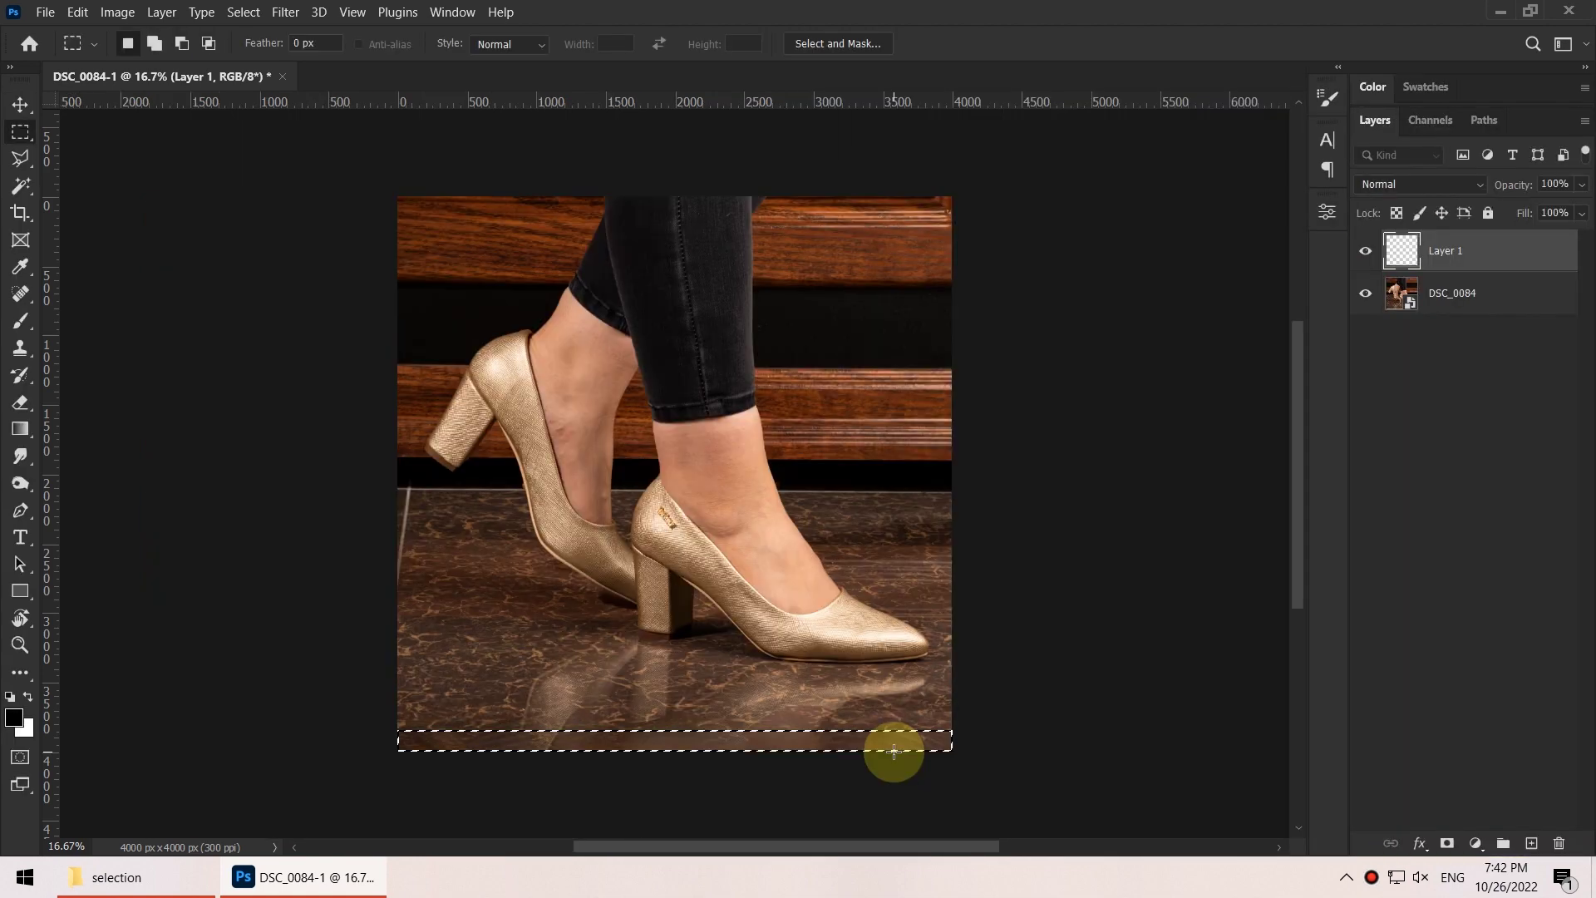
key(ctrl+d)
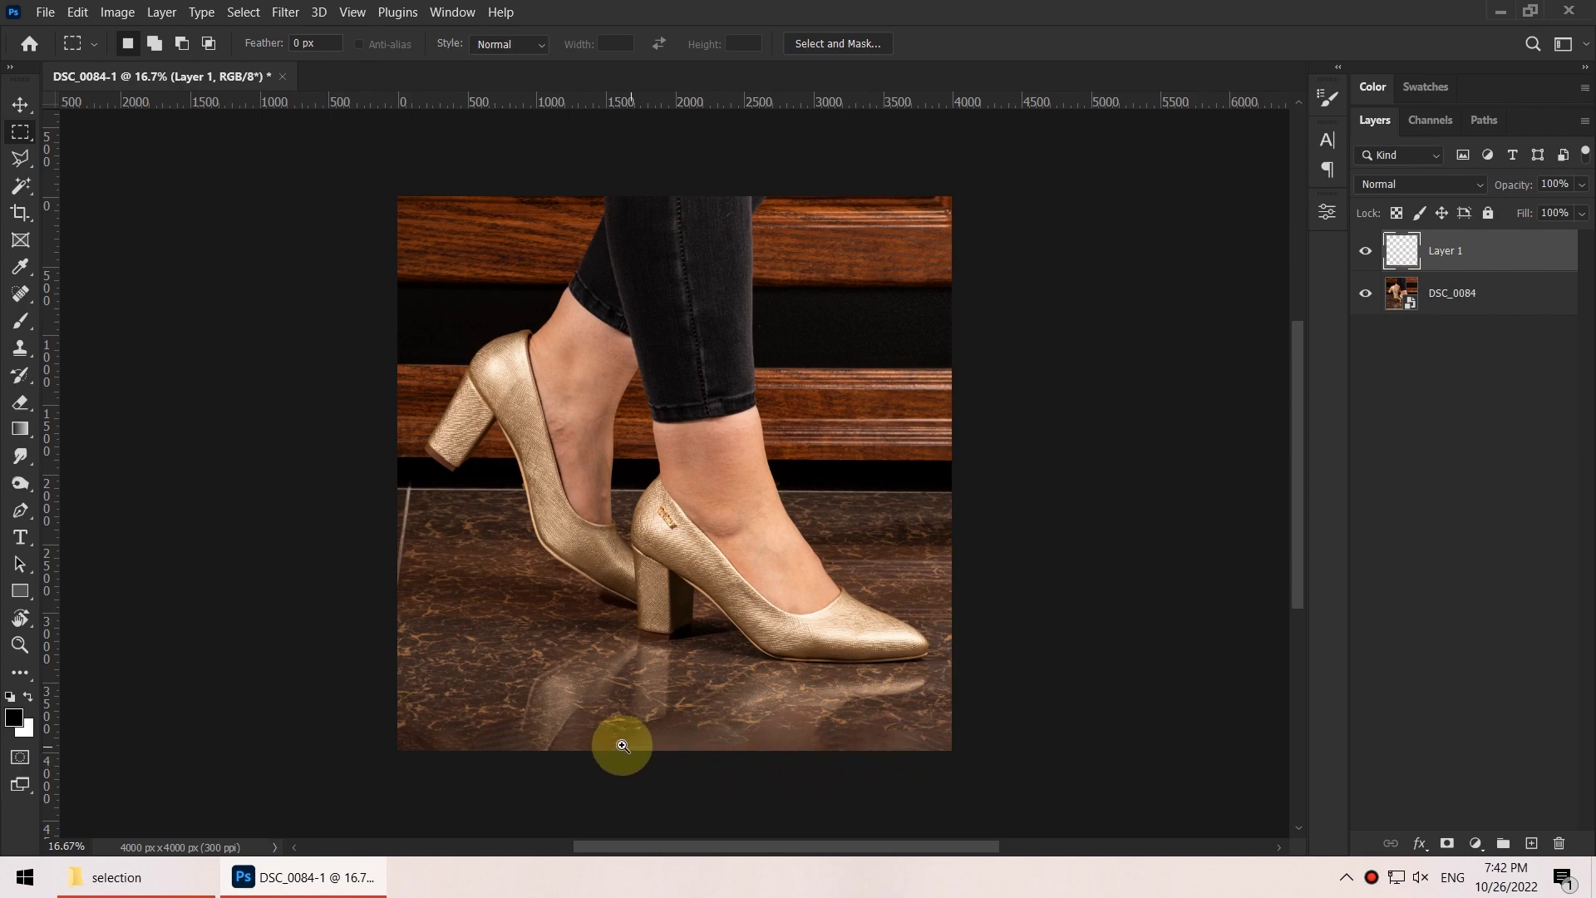
Remove the slanted tile joint at the floor's left edge with the Spot Healing Brush on Layer 1
drag(508, 636, 558, 667)
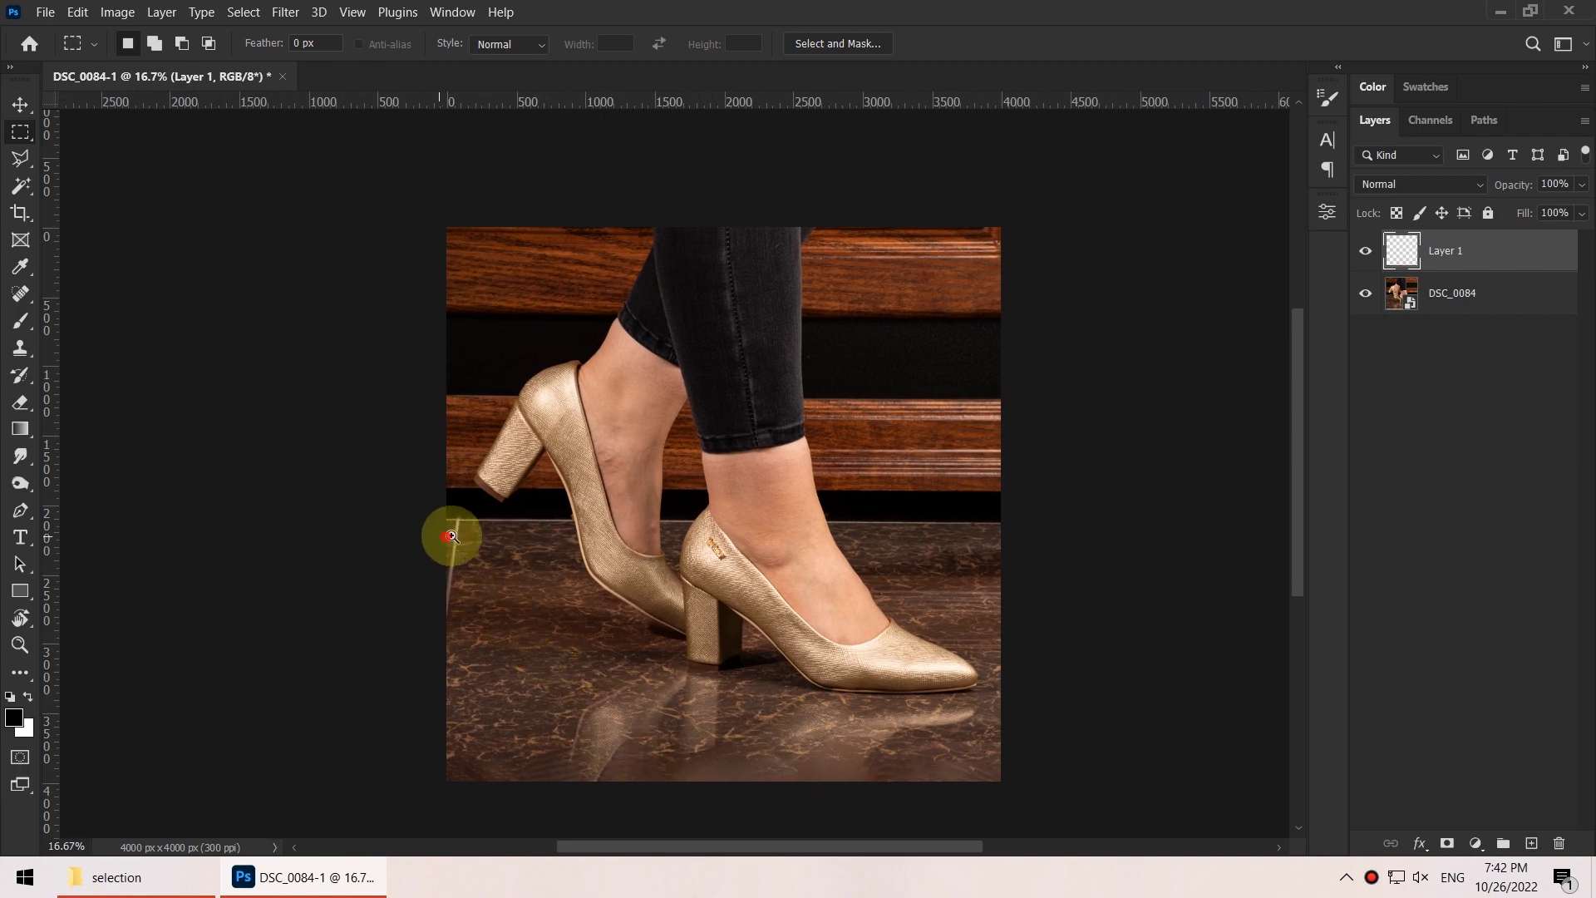
mouse_move(449, 535)
ctrl+mouse_down()
mouse_move(546, 545)
mouse_move(613, 407)
ctrl+mouse_up()
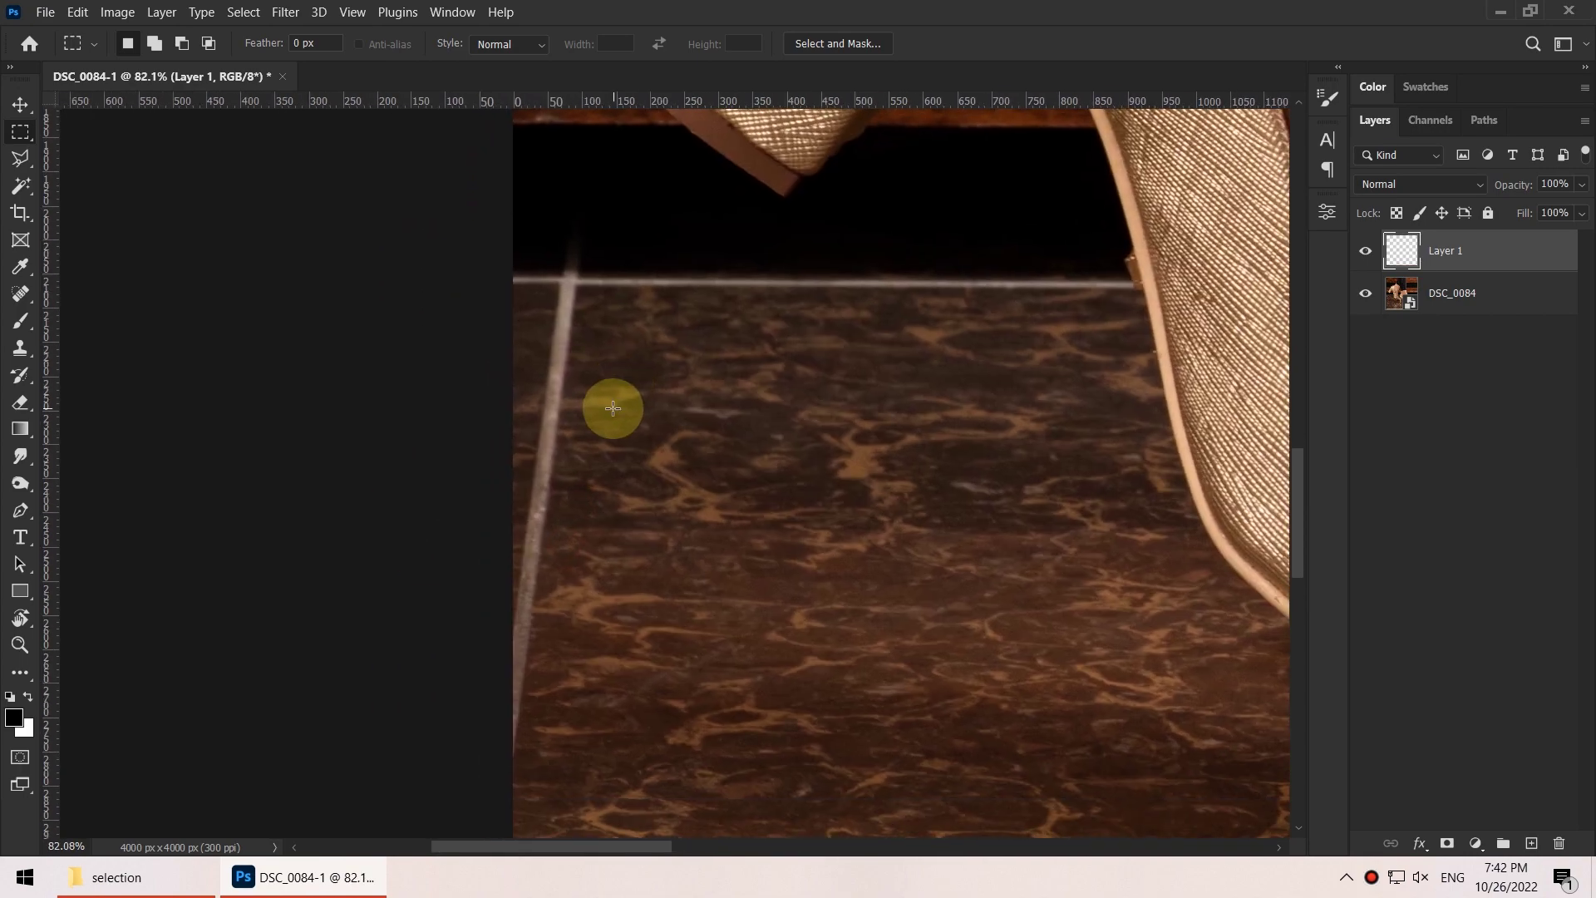
key(j)
alt+right_click(567, 292)
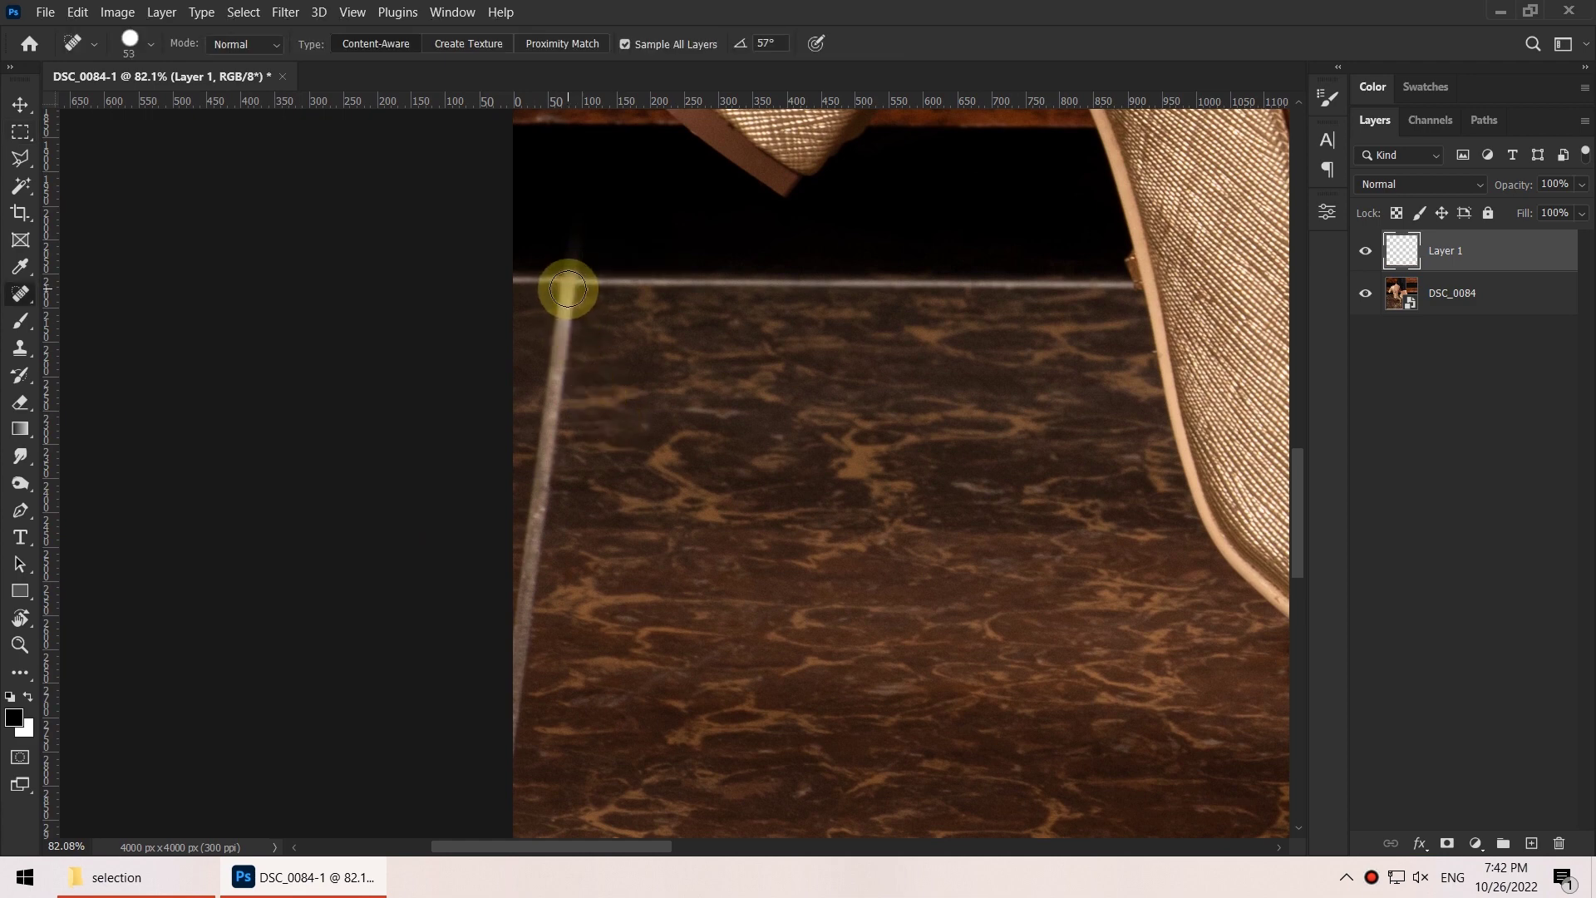
click(568, 291)
mouse_move(567, 291)
mouse_down()
mouse_move(509, 727)
mouse_move(483, 810)
mouse_up()
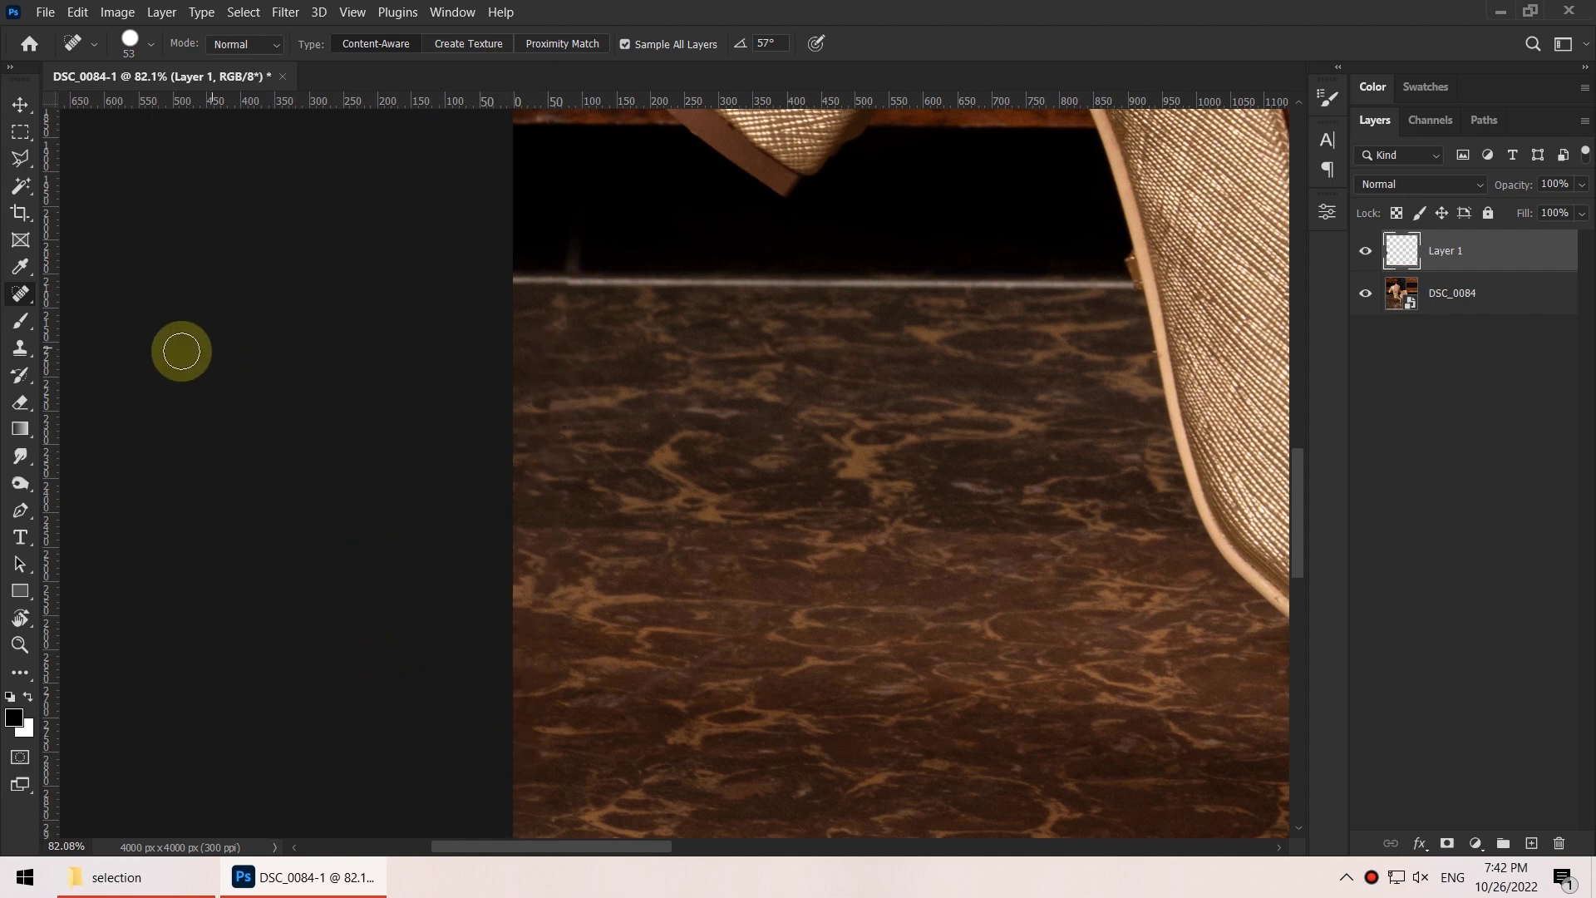
right_click(22, 304)
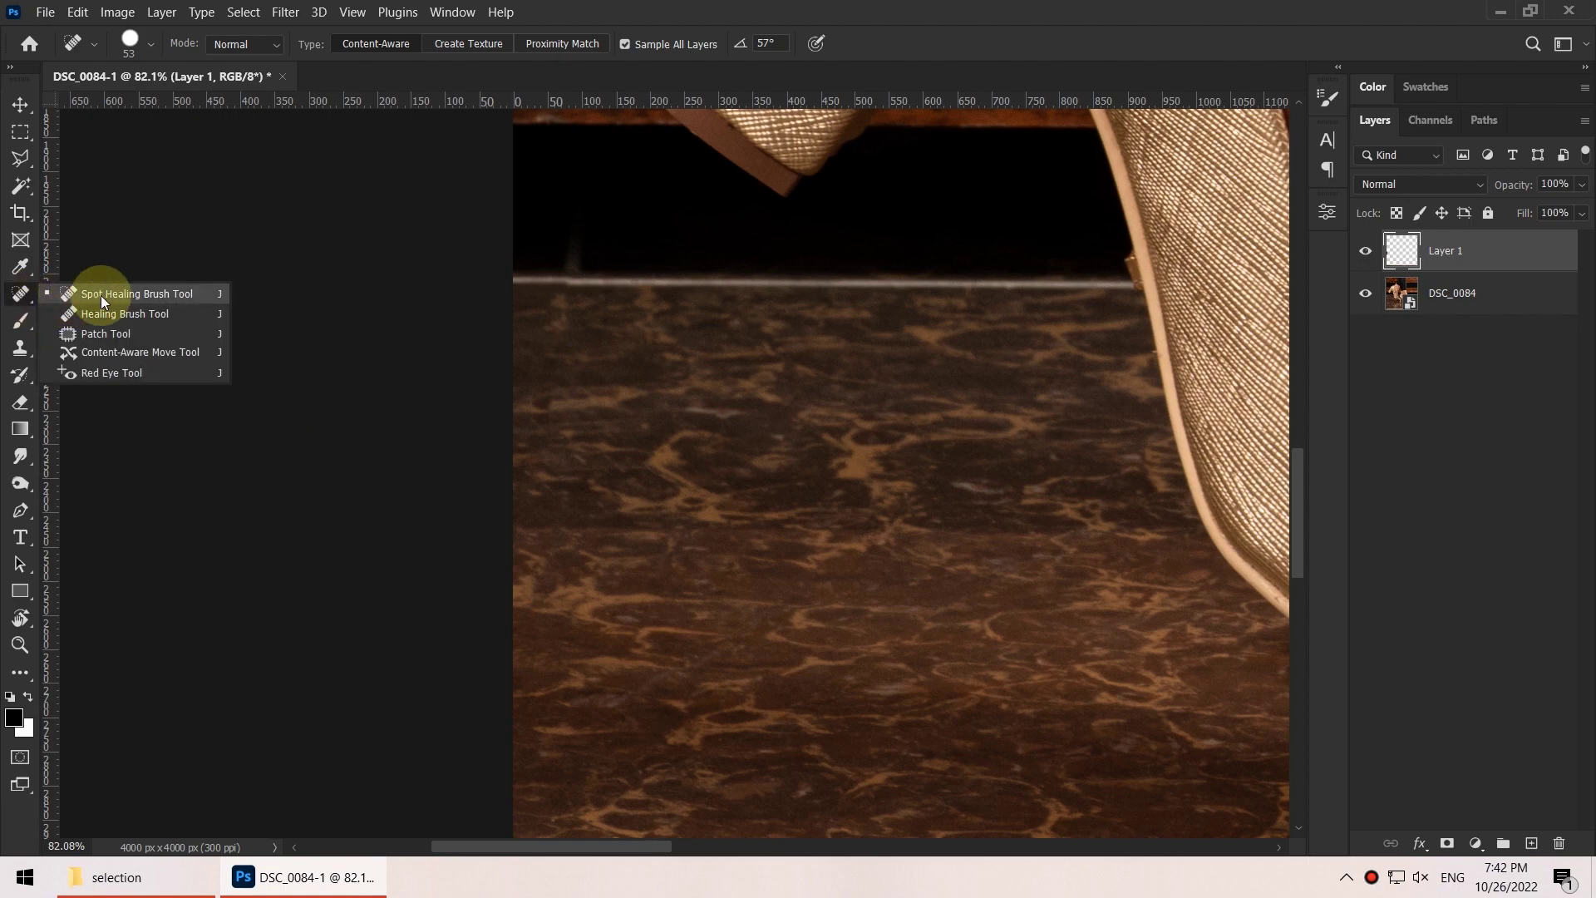
click(21, 296)
drag(552, 419, 324, 392)
drag(774, 427, 679, 433)
drag(813, 441, 752, 487)
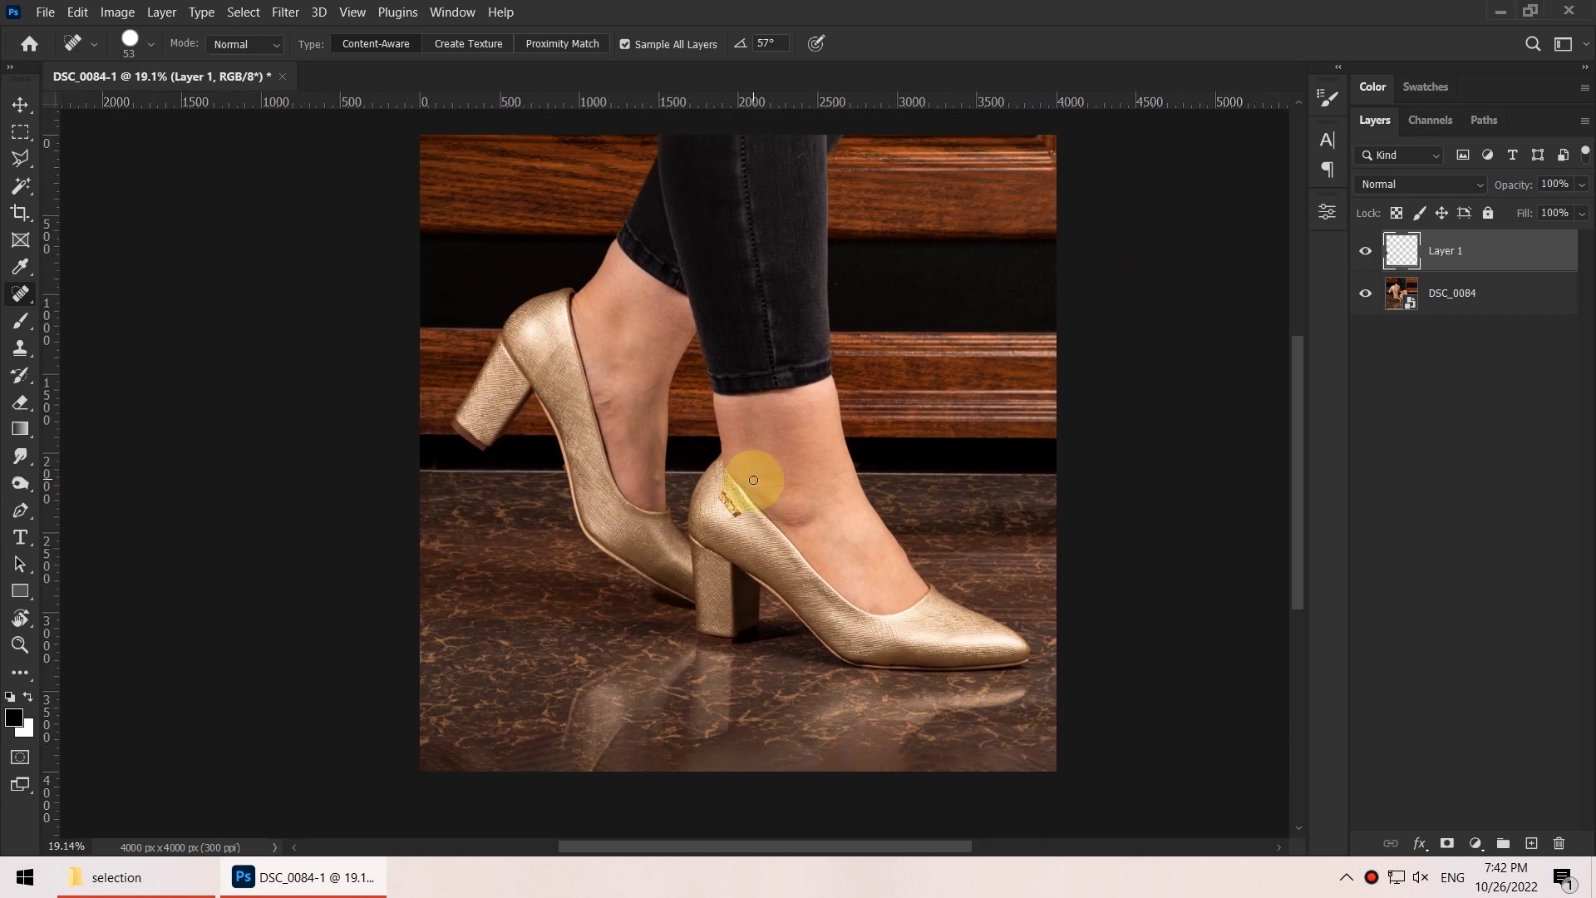
scroll(750, 475, up, 1)
scroll(785, 445, down, 2)
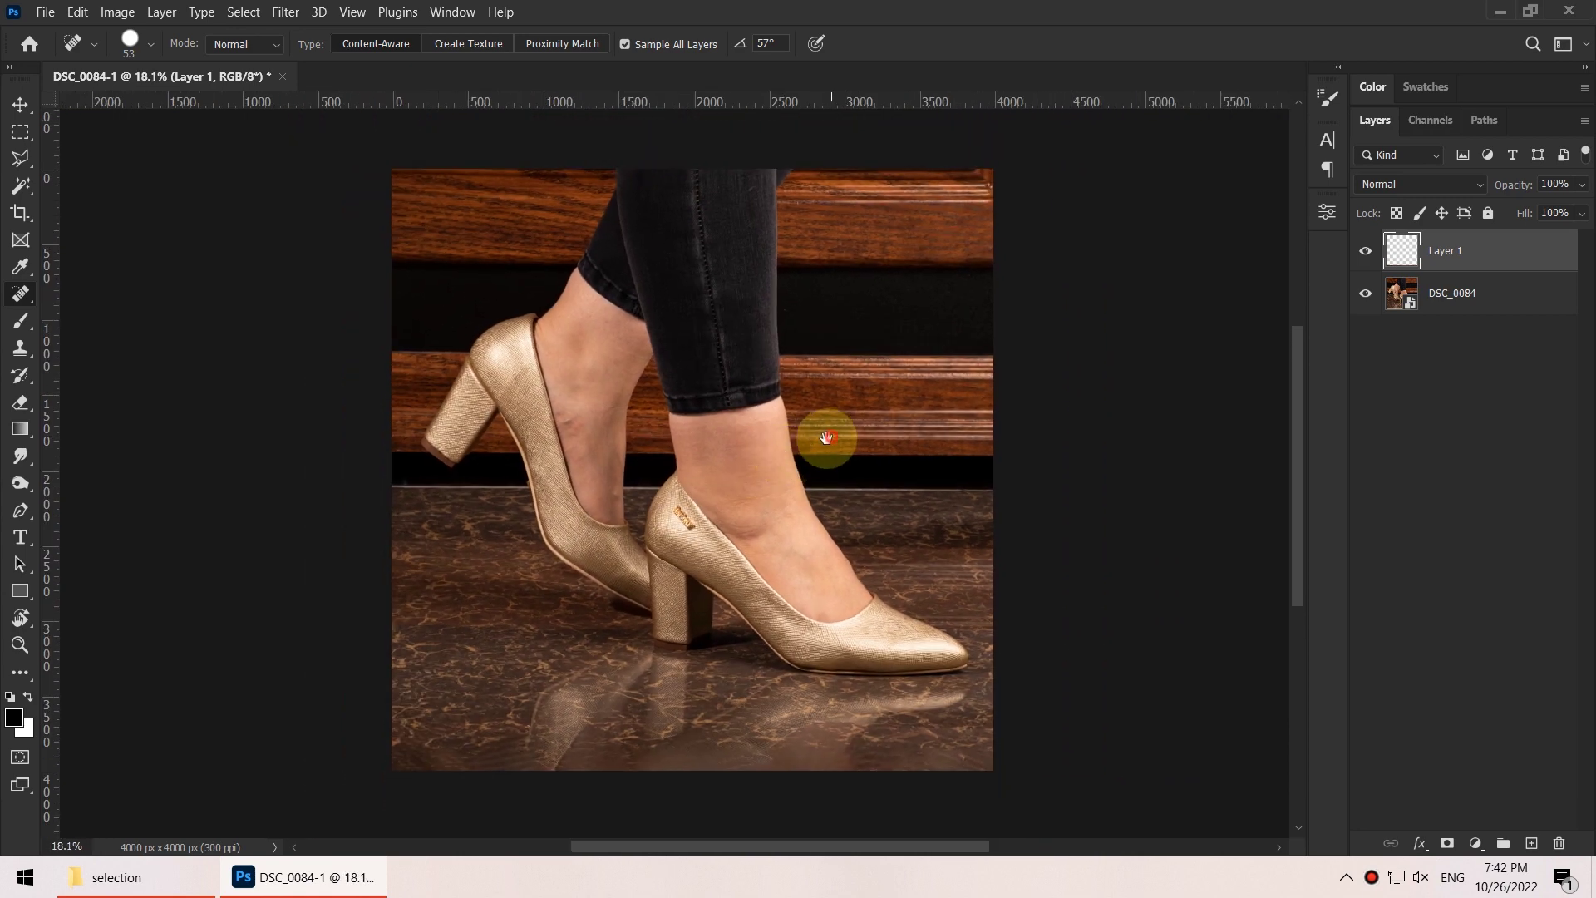
drag(827, 438, 817, 442)
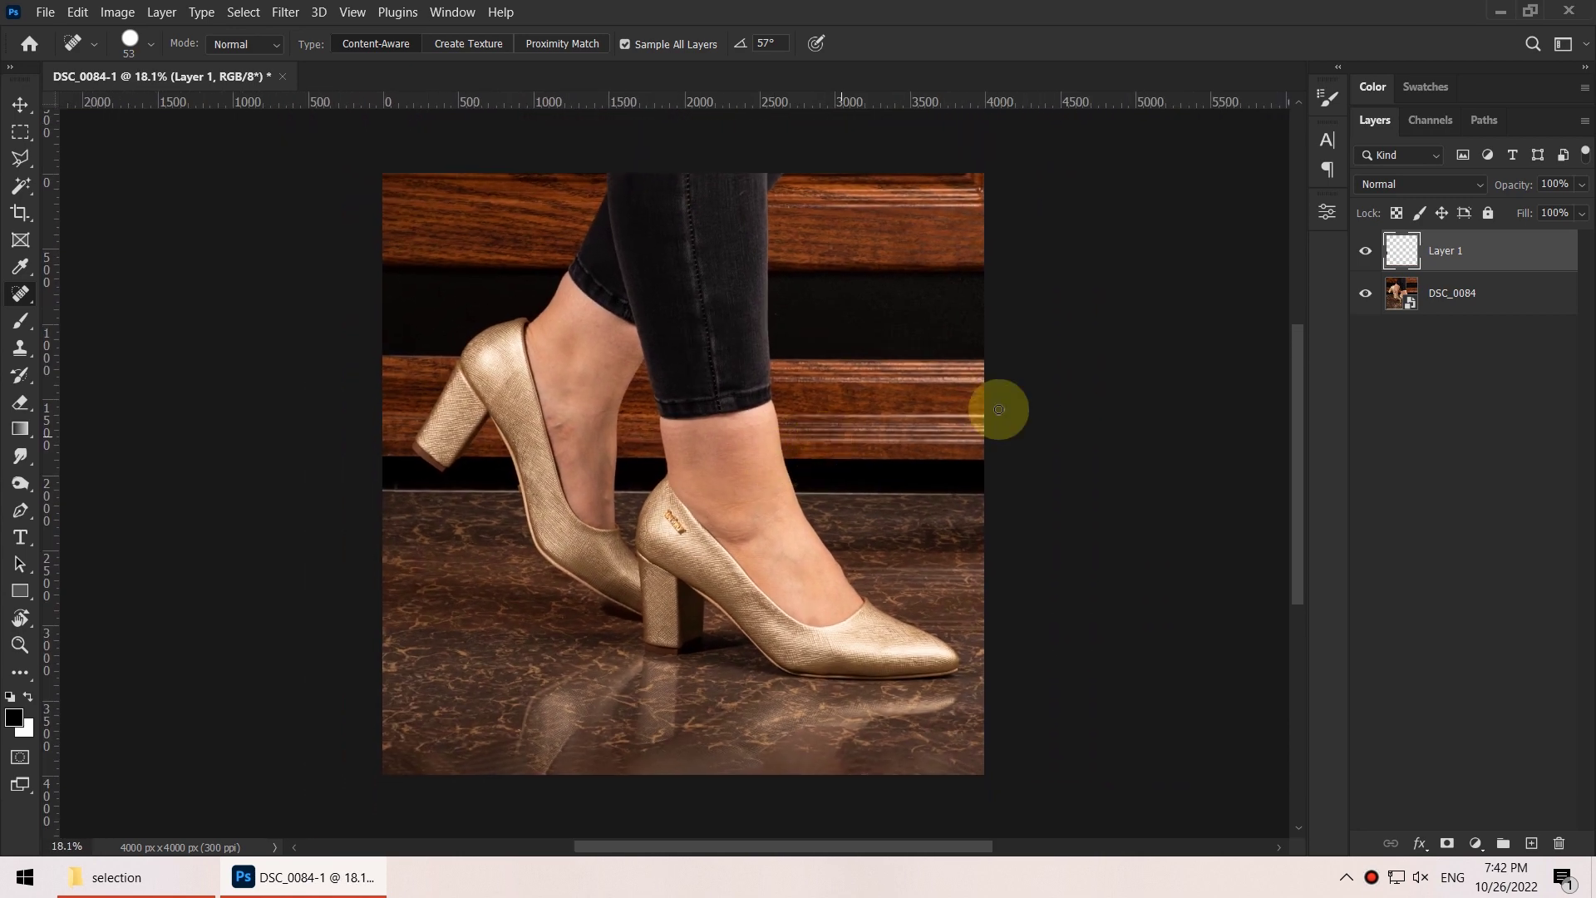
Create an independent smart object copy of the DSC_0084 layer and move it above Layer 1
right_click(1494, 297)
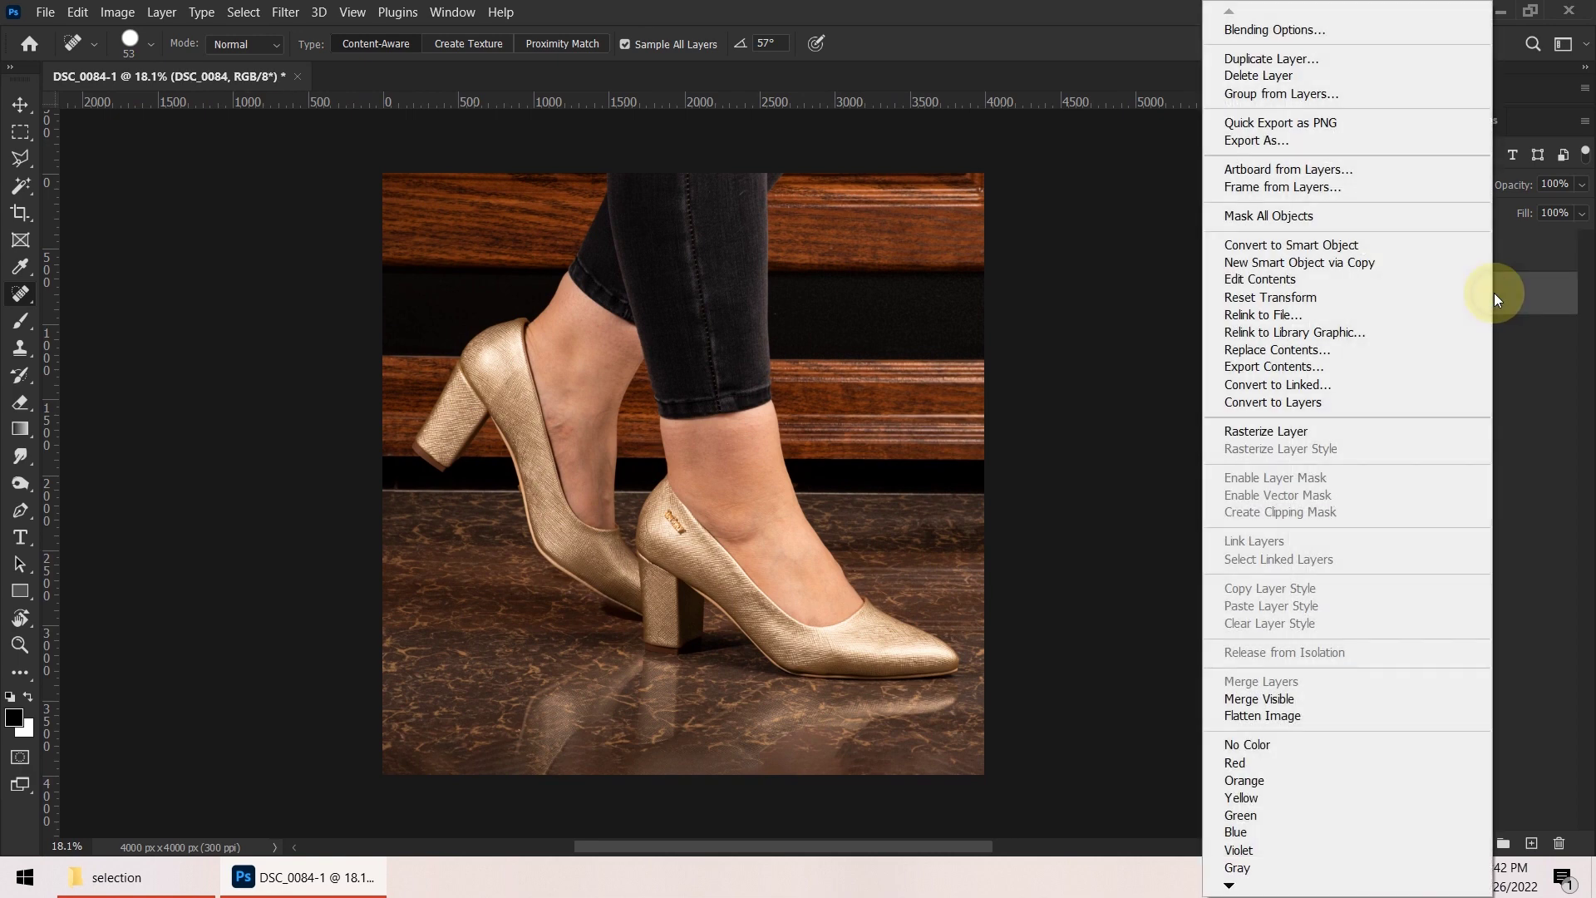
click(1414, 264)
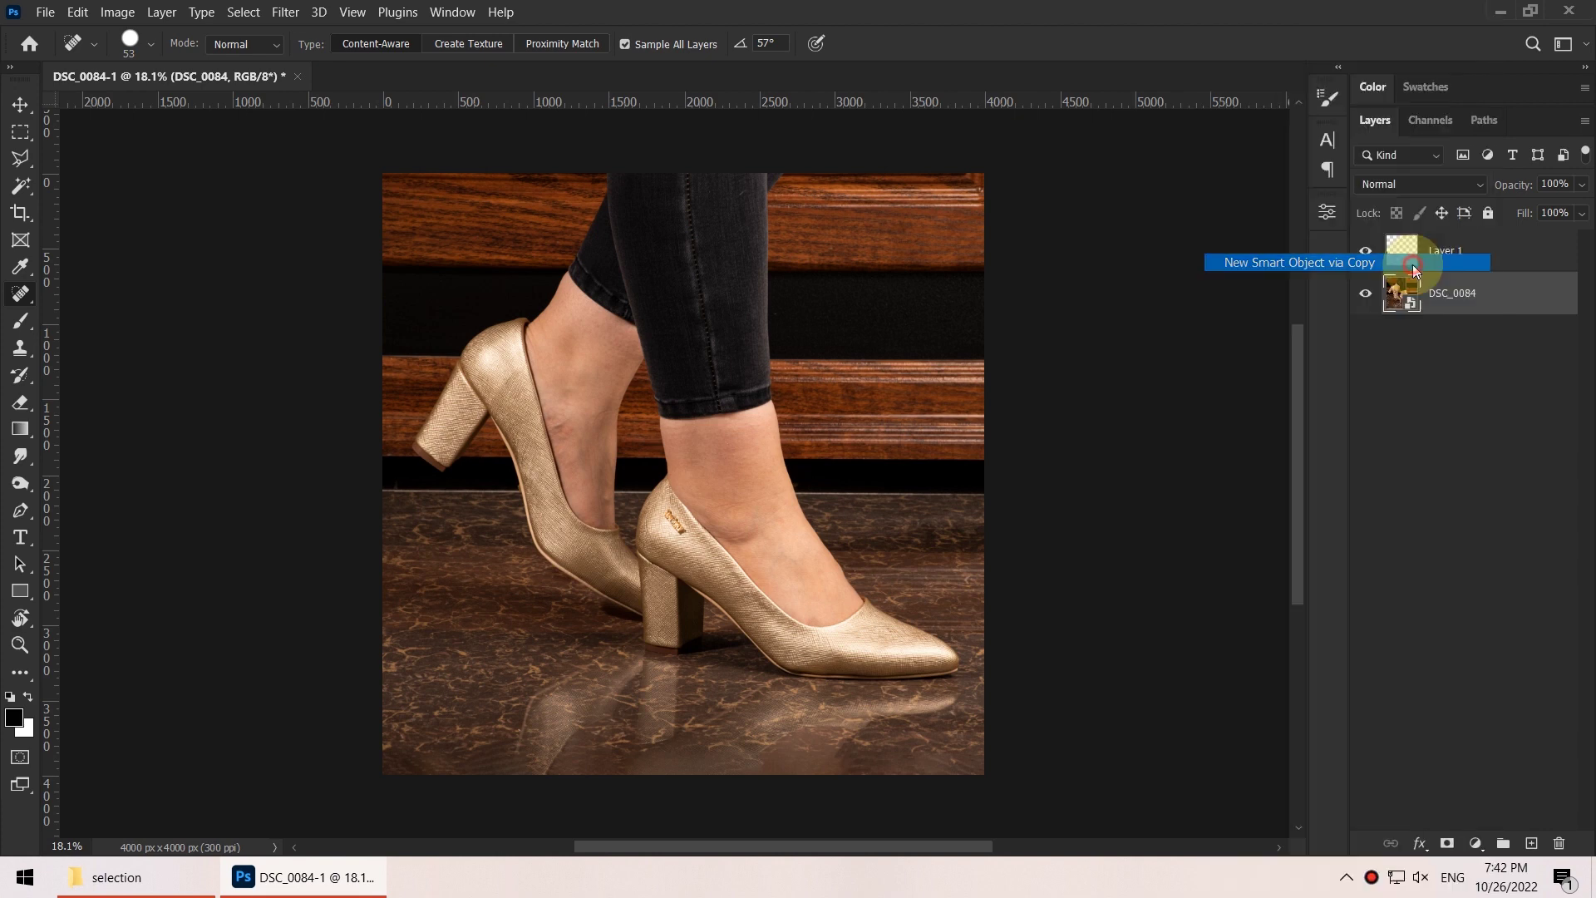
drag(1476, 291, 1465, 253)
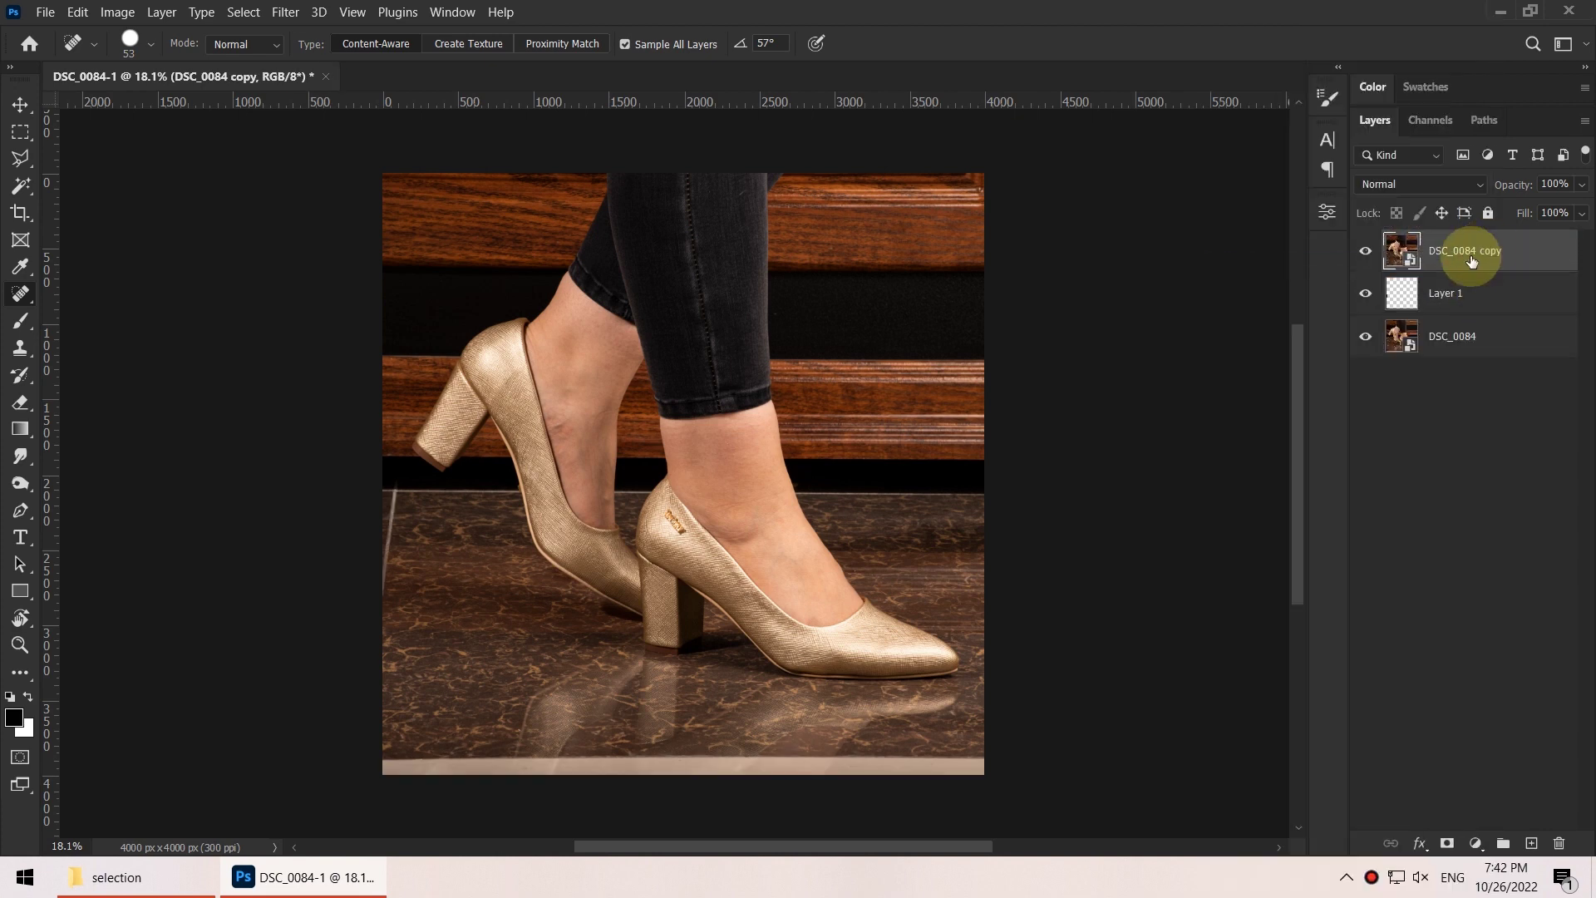
Rename the copied smart object layer as feet
double_click(1474, 264)
text(feet)
click(1478, 267)
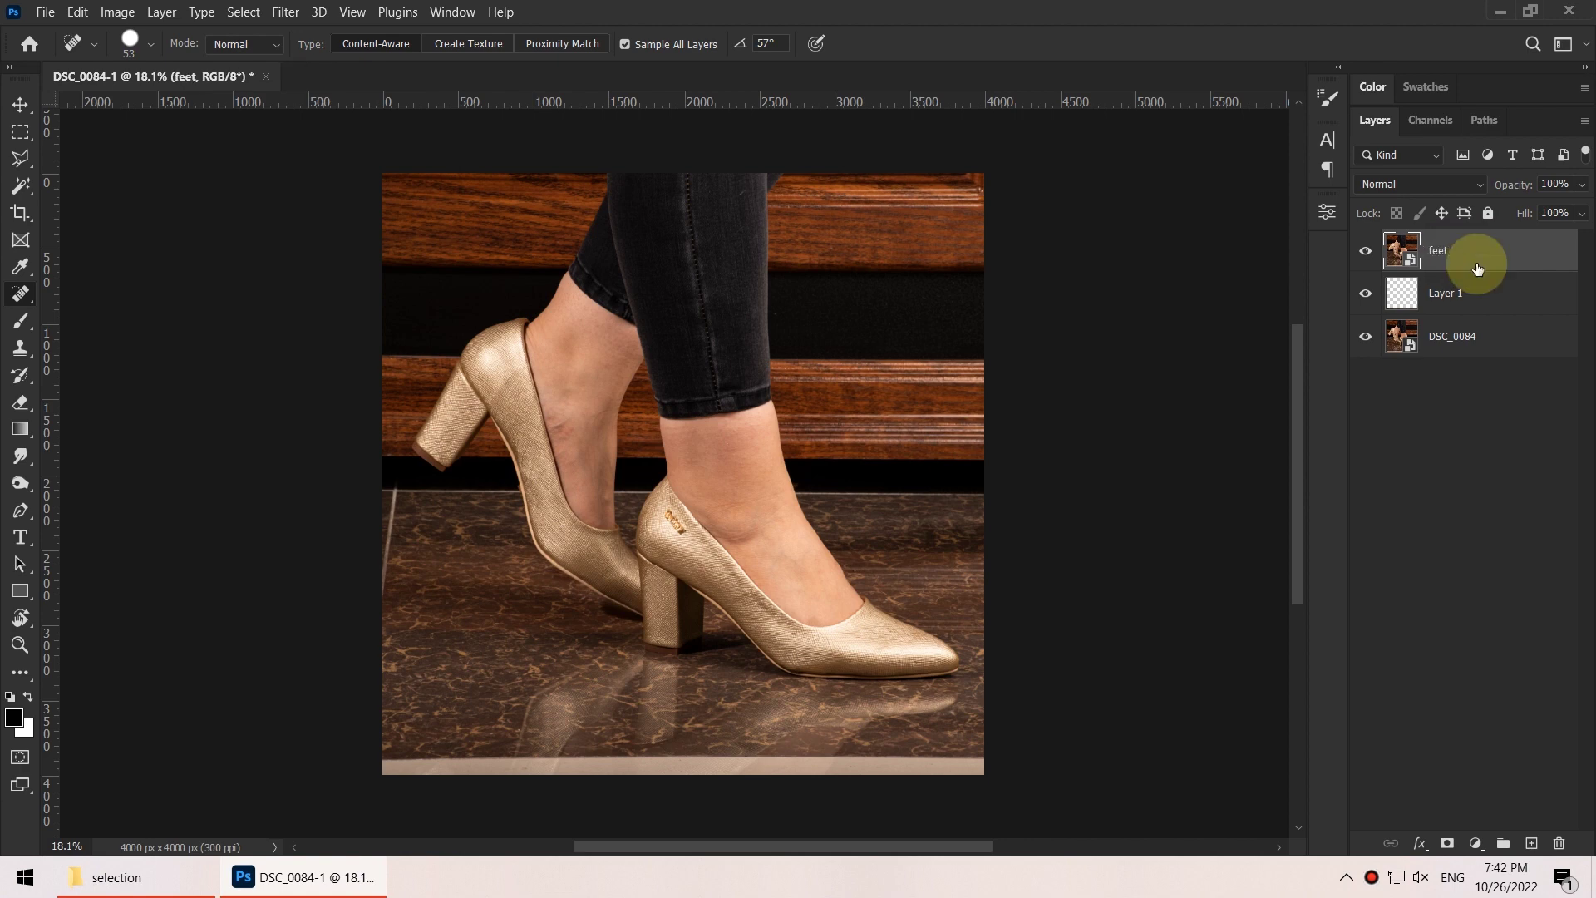
Open the feet smart object's raw settings and reset Contrast, Dehaze, Clarity, Texture and Saturation to 0
double_click(1402, 250)
double_click(1403, 251)
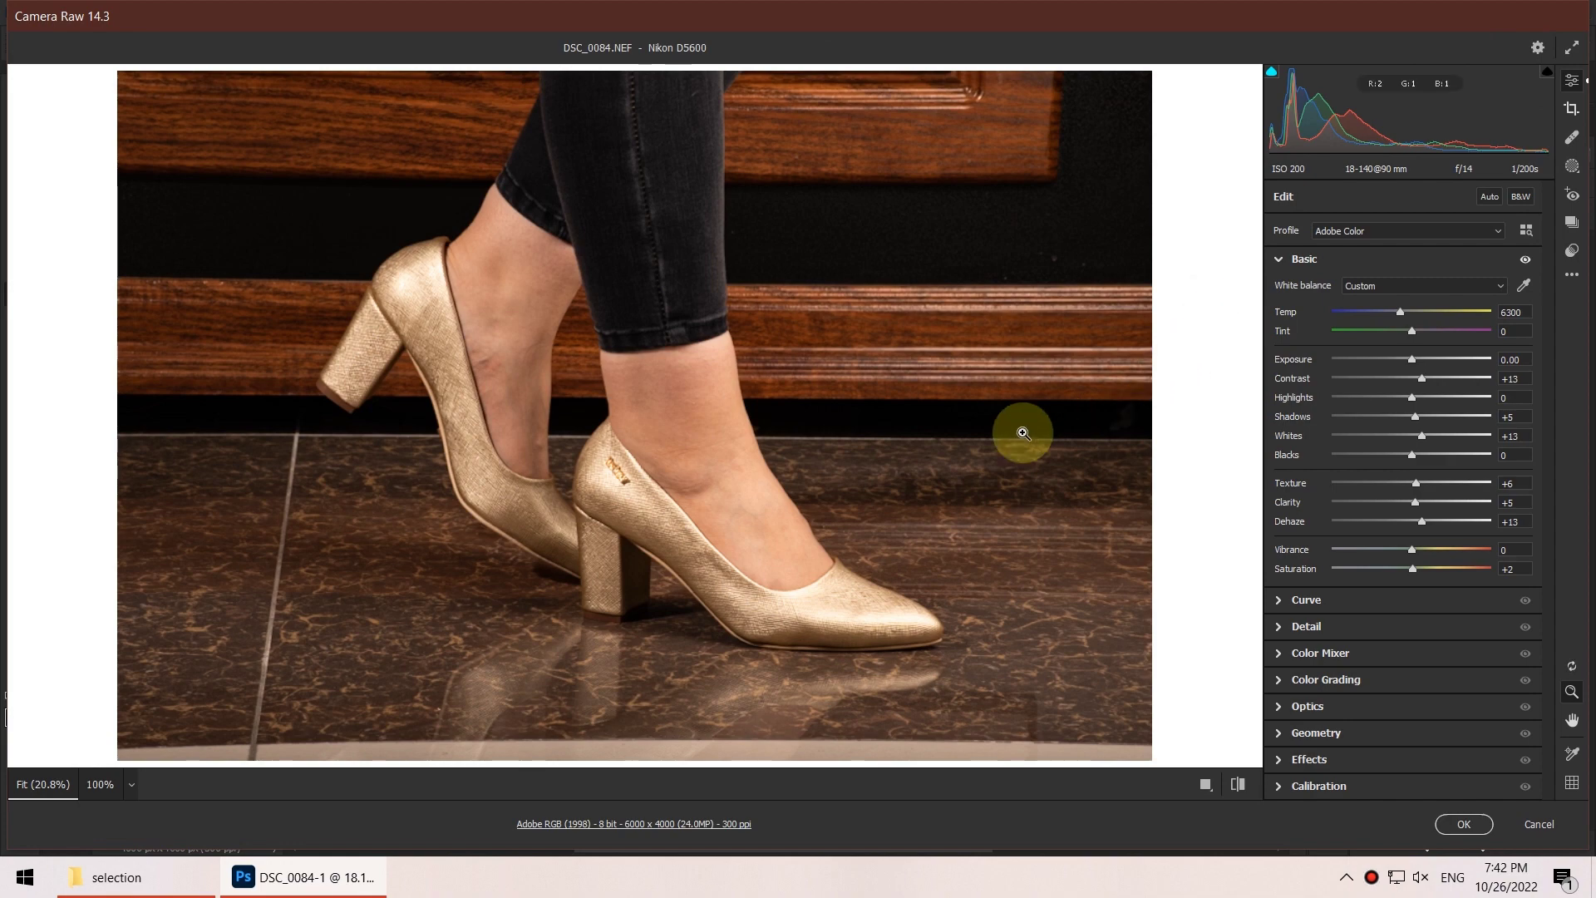
drag(599, 420, 685, 465)
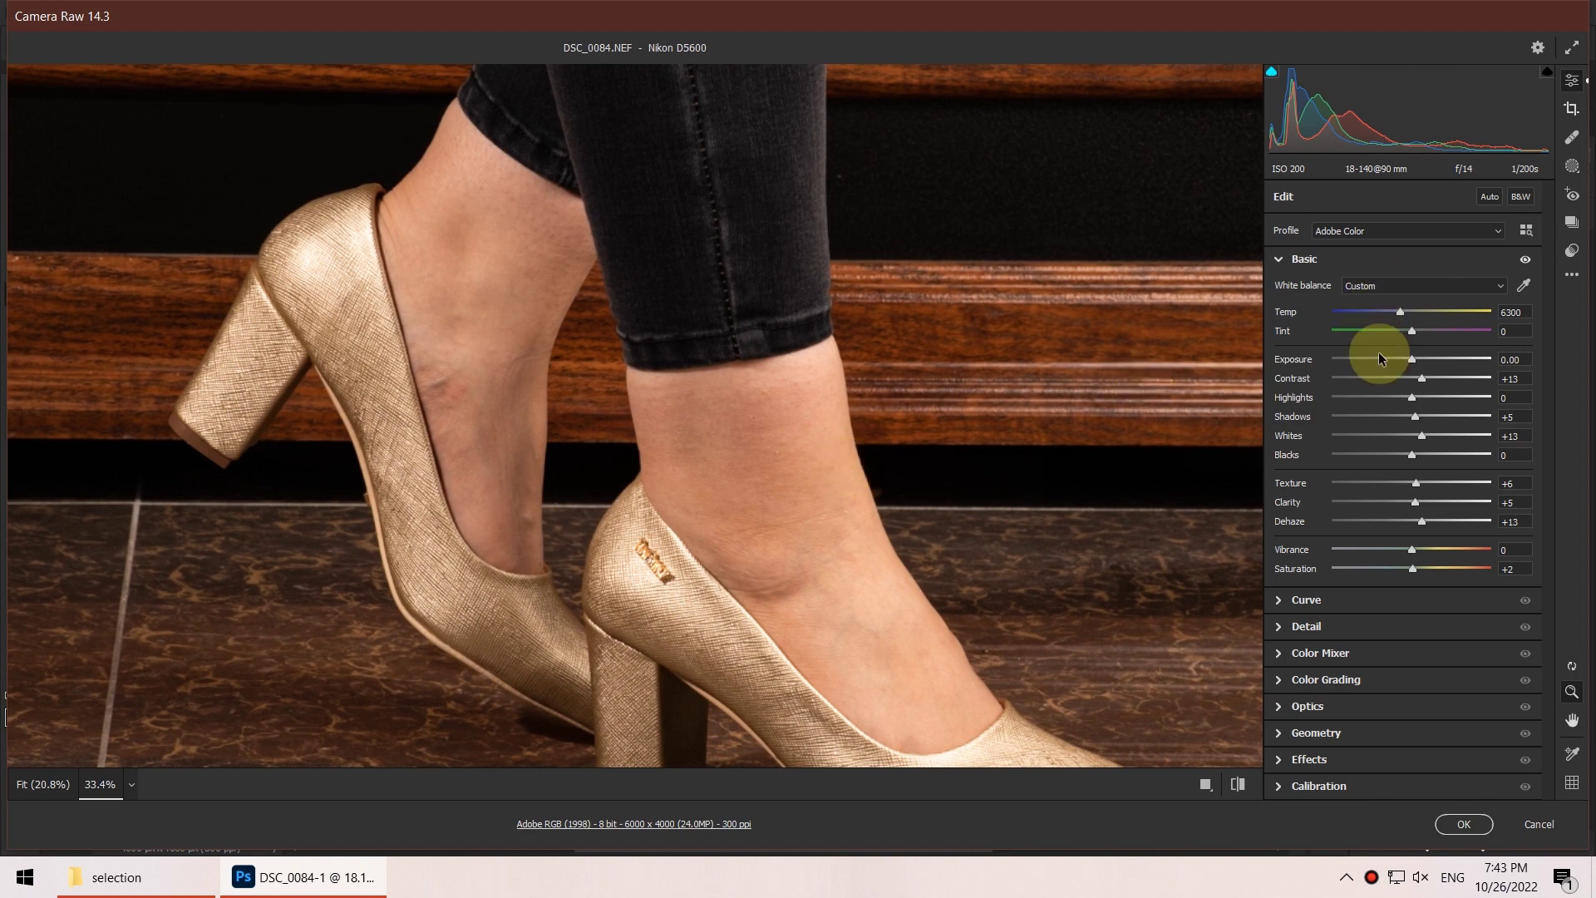
double_click(1422, 379)
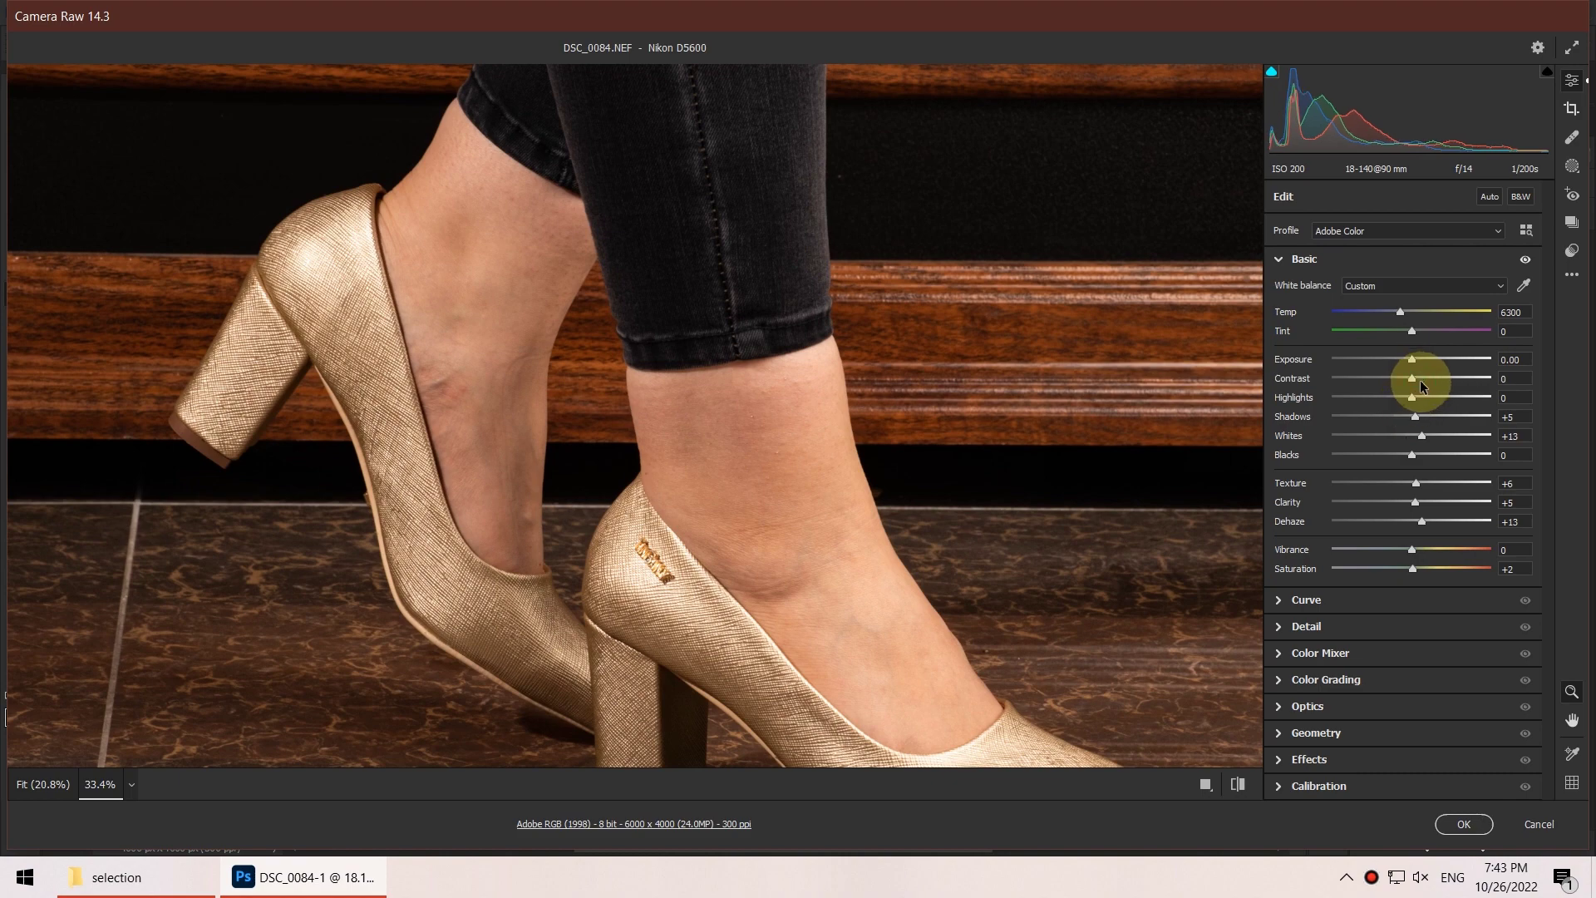
double_click(1421, 521)
double_click(1414, 502)
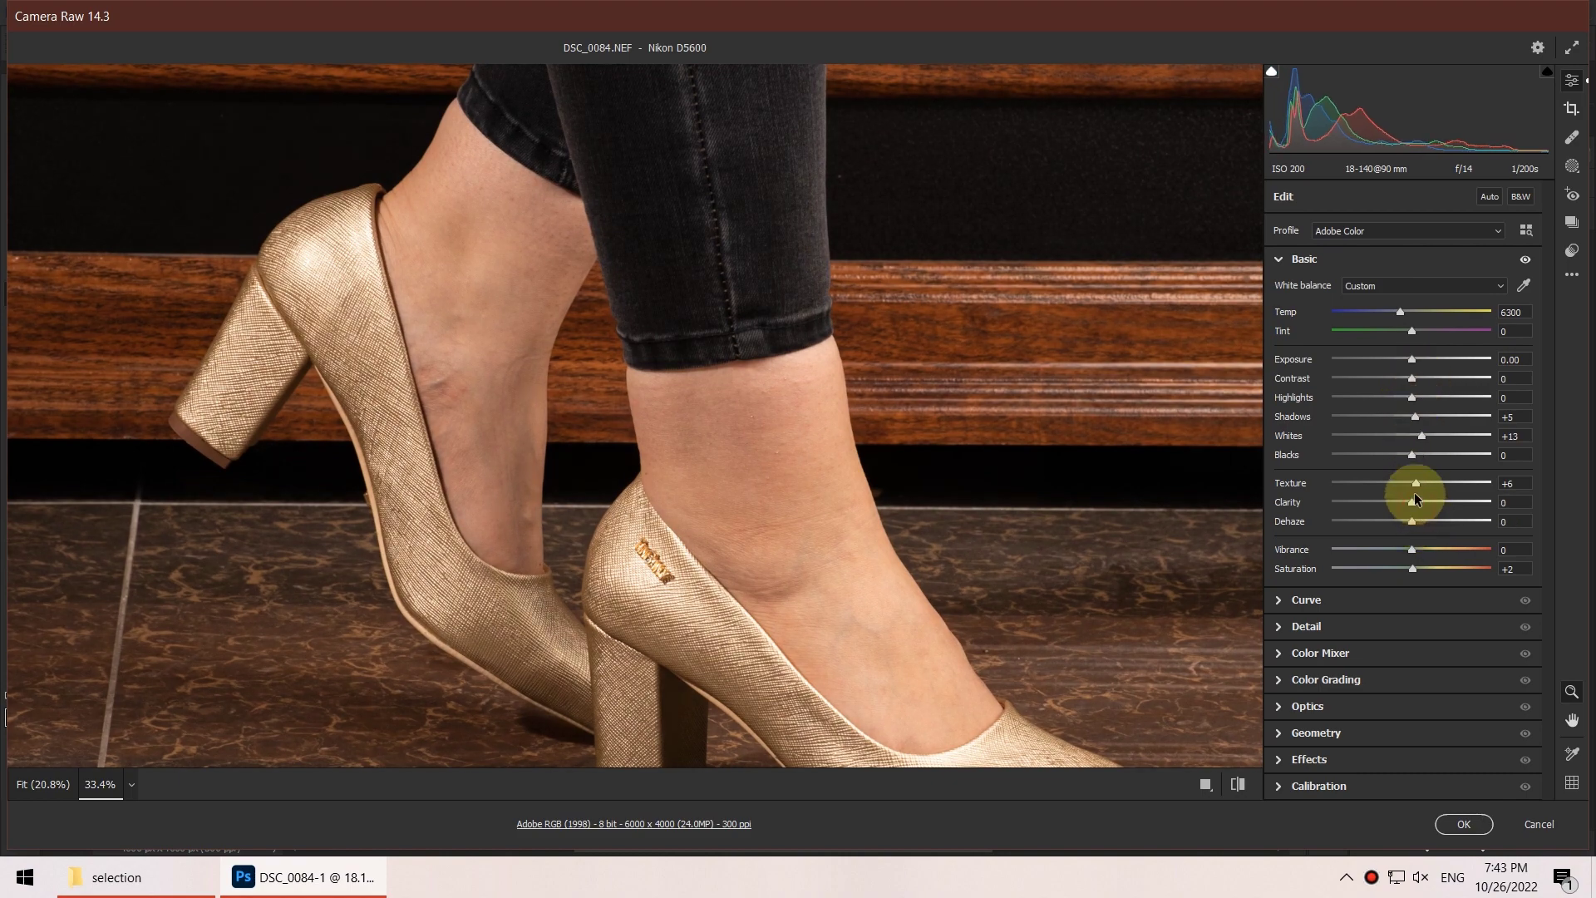
double_click(1416, 484)
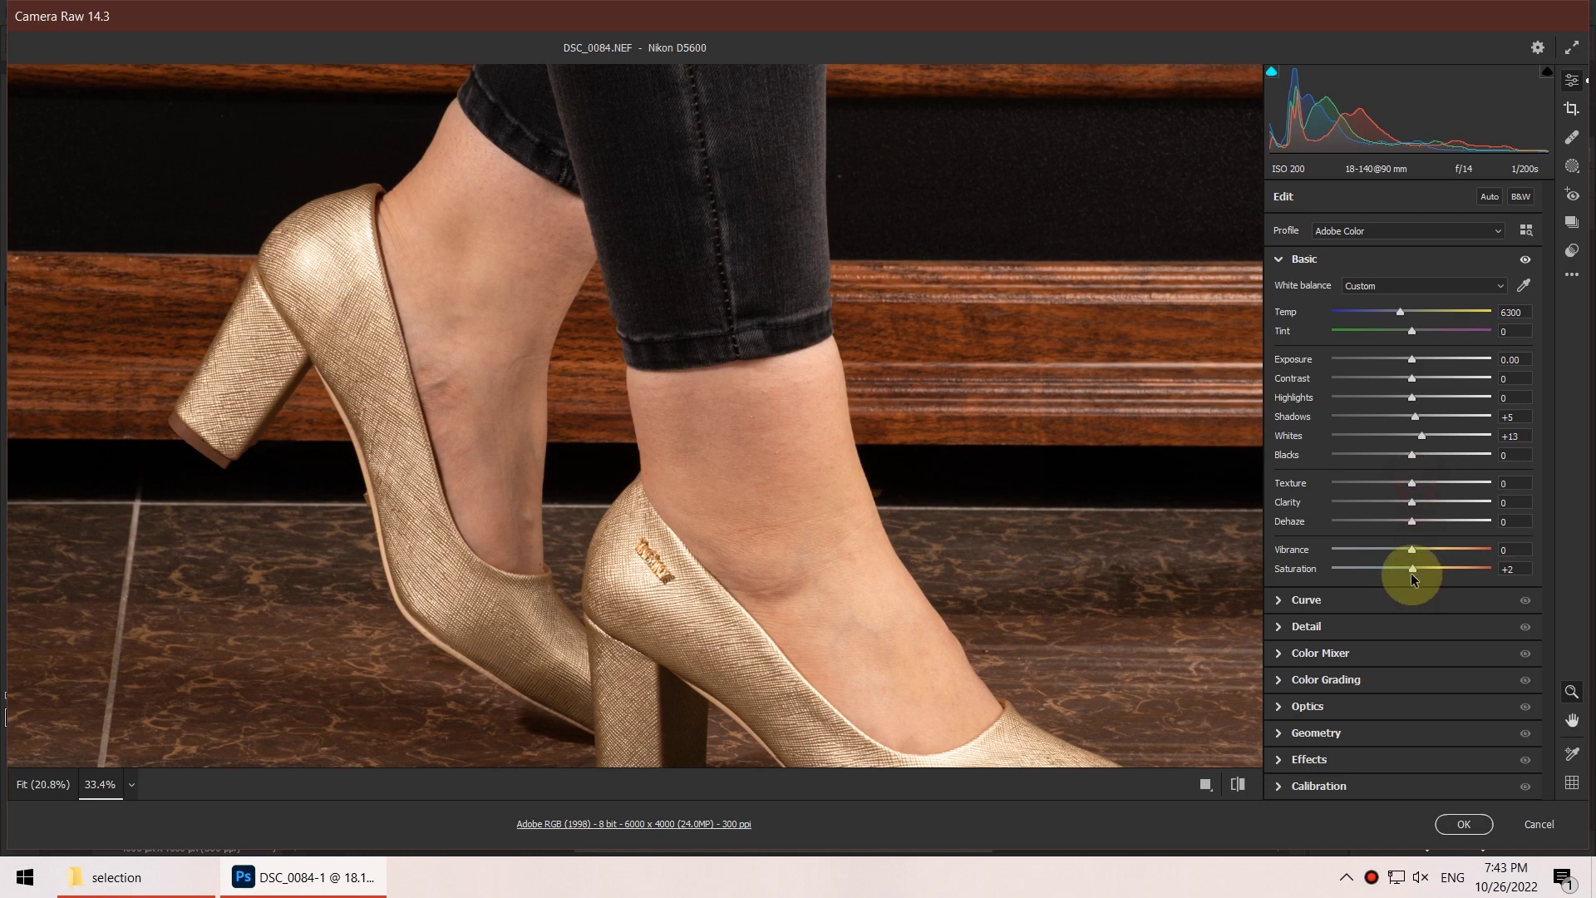
double_click(1413, 570)
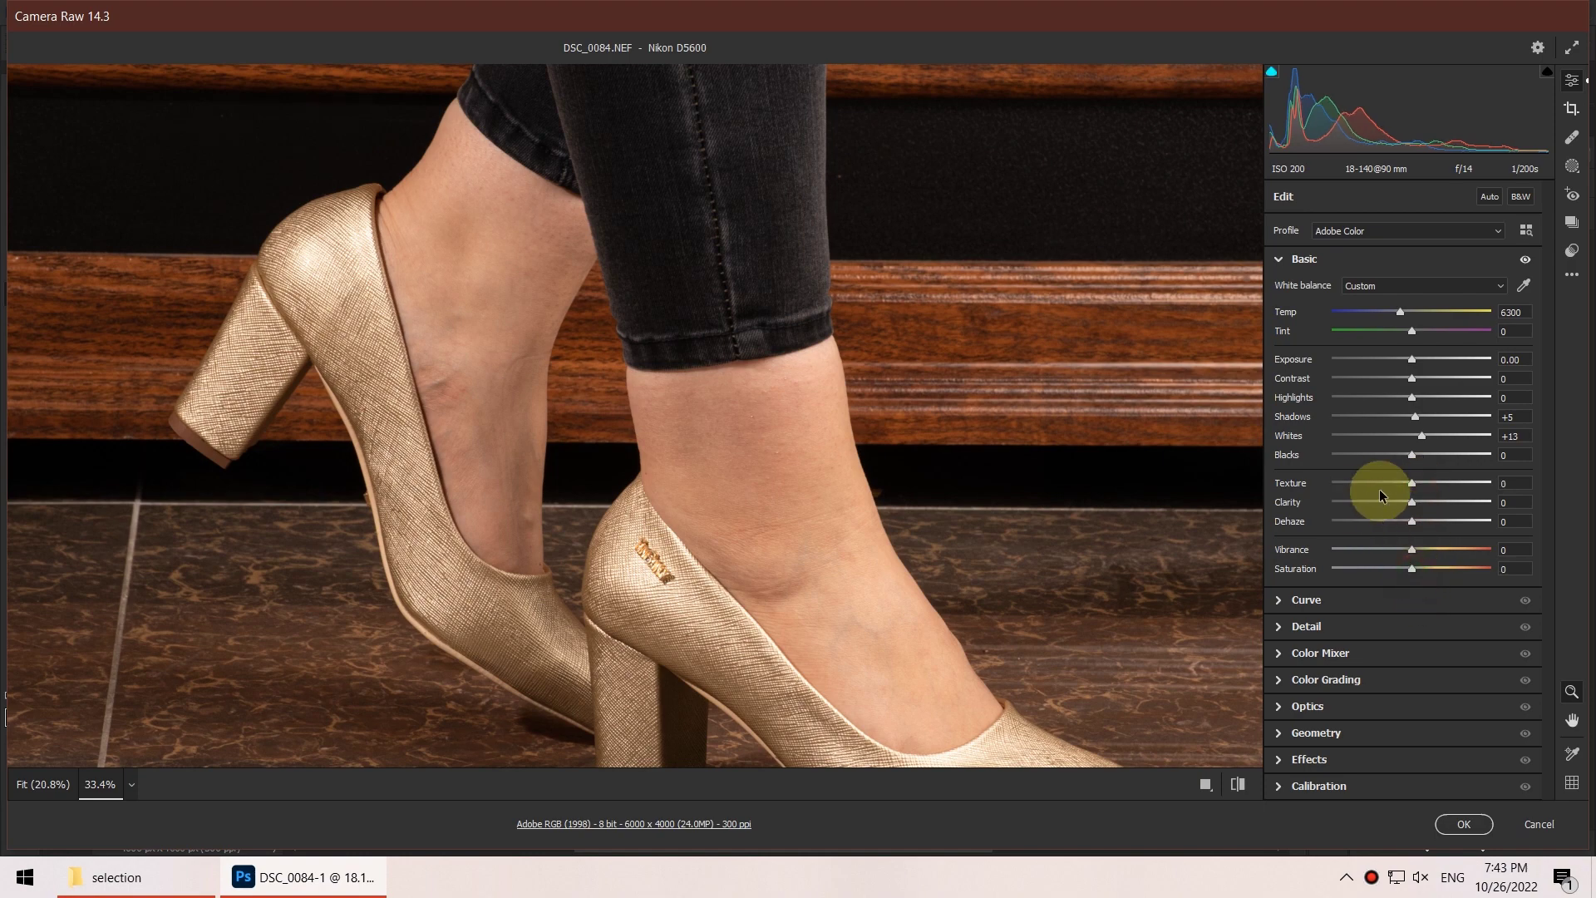
Soften the skin on the feet by setting Texture to -76 and Clarity to -26
click(1350, 482)
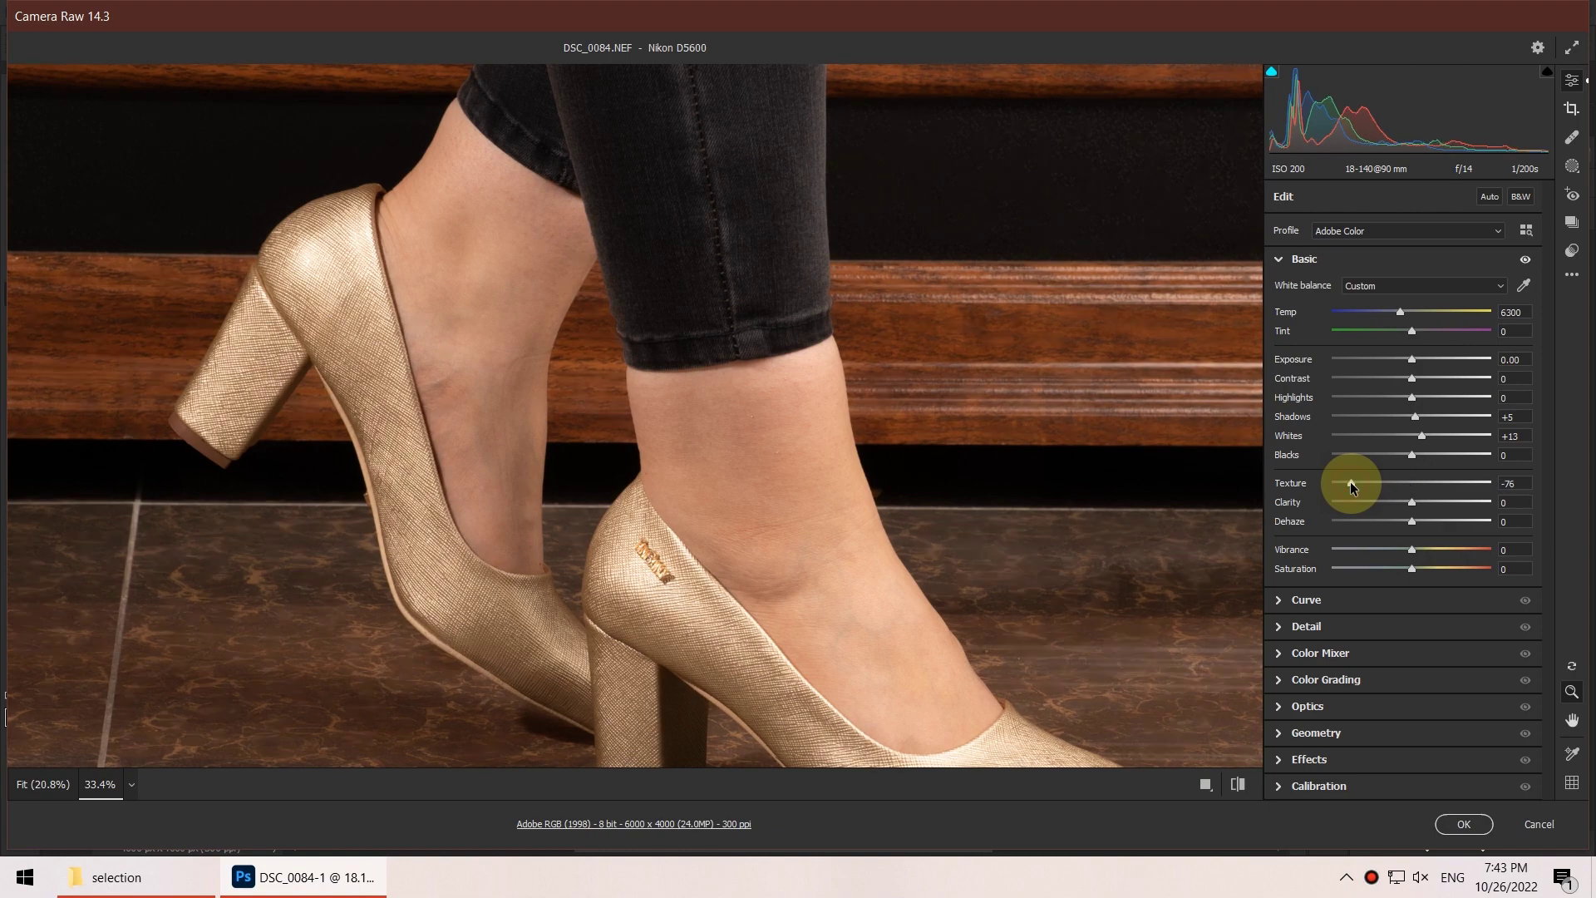
click(1391, 503)
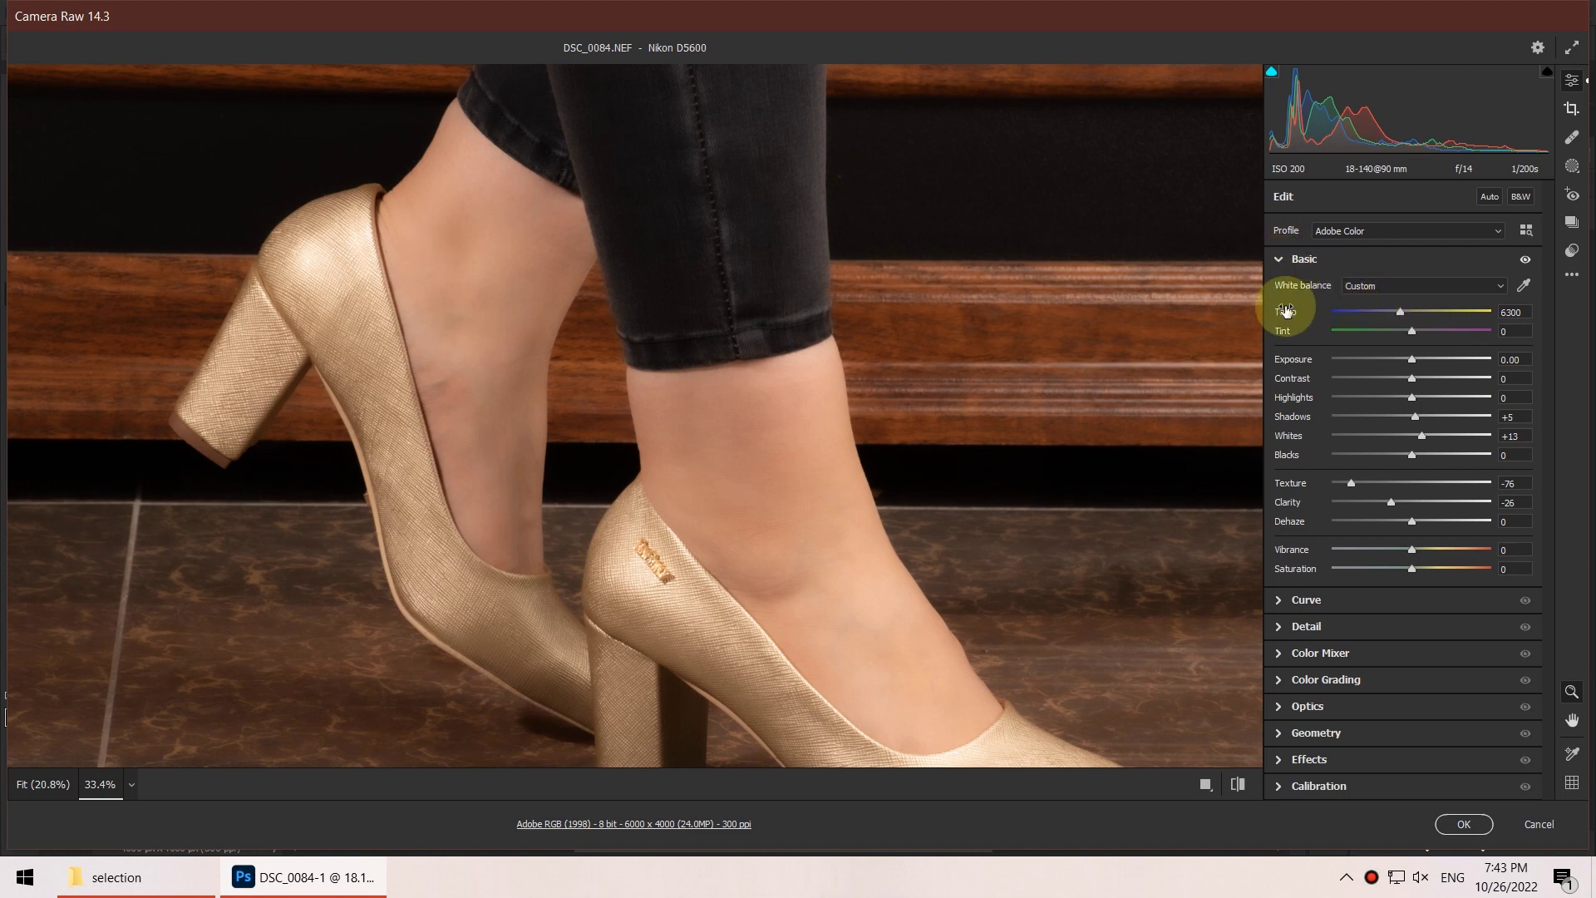
Smooth the skin detail with Sharpen at 0, noise reduction at 100 and noise reduction Detail at 30
click(1285, 628)
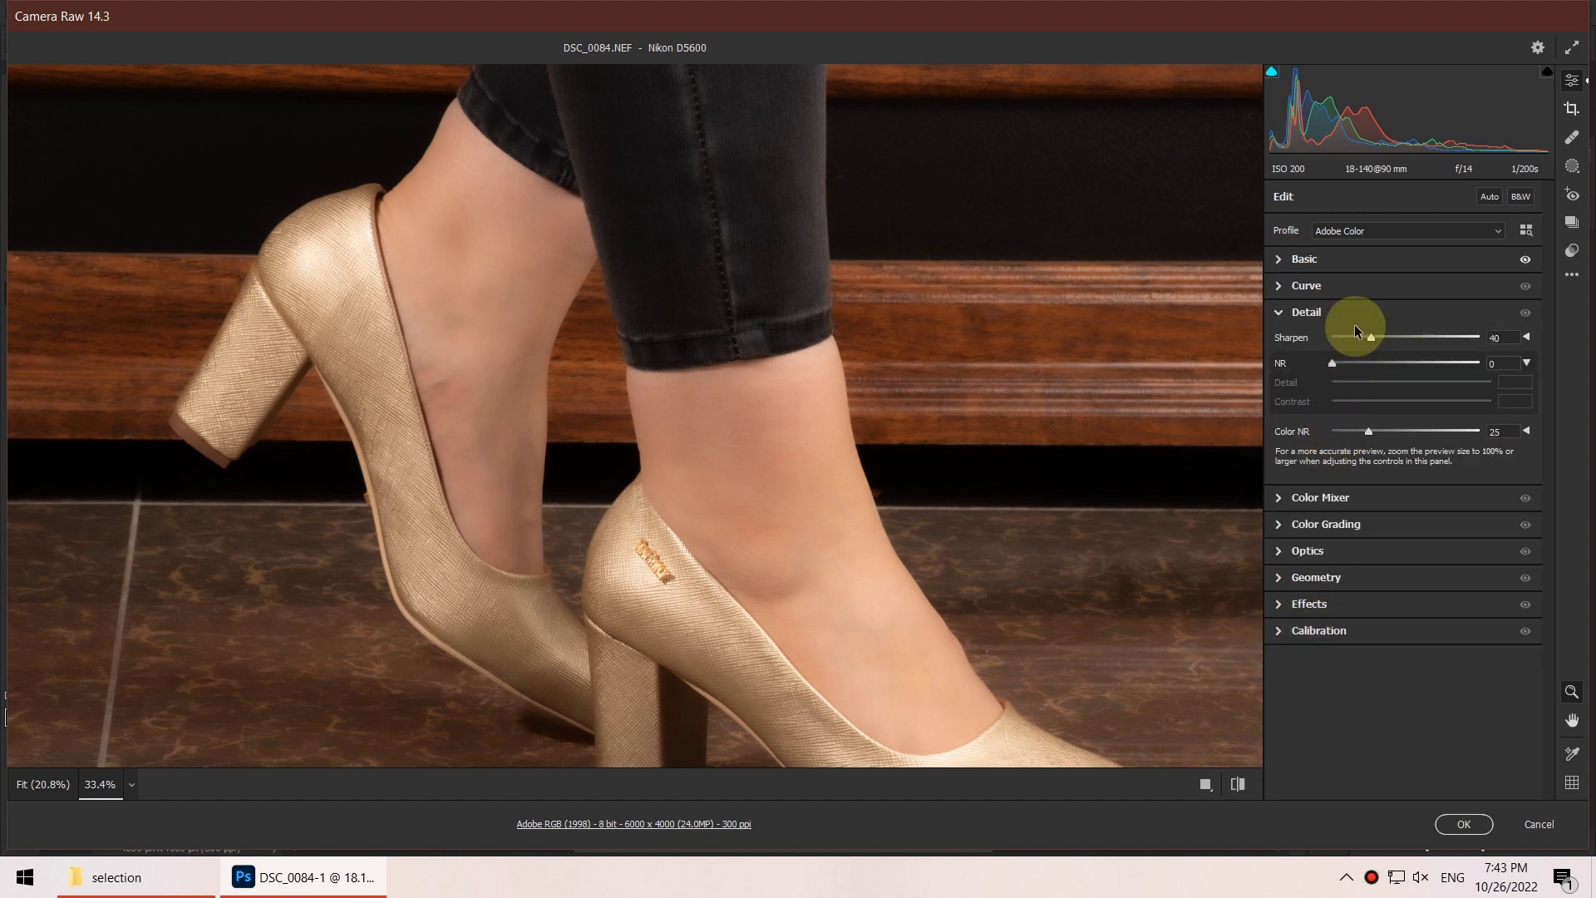
drag(1359, 339, 1303, 338)
drag(1392, 362, 1526, 362)
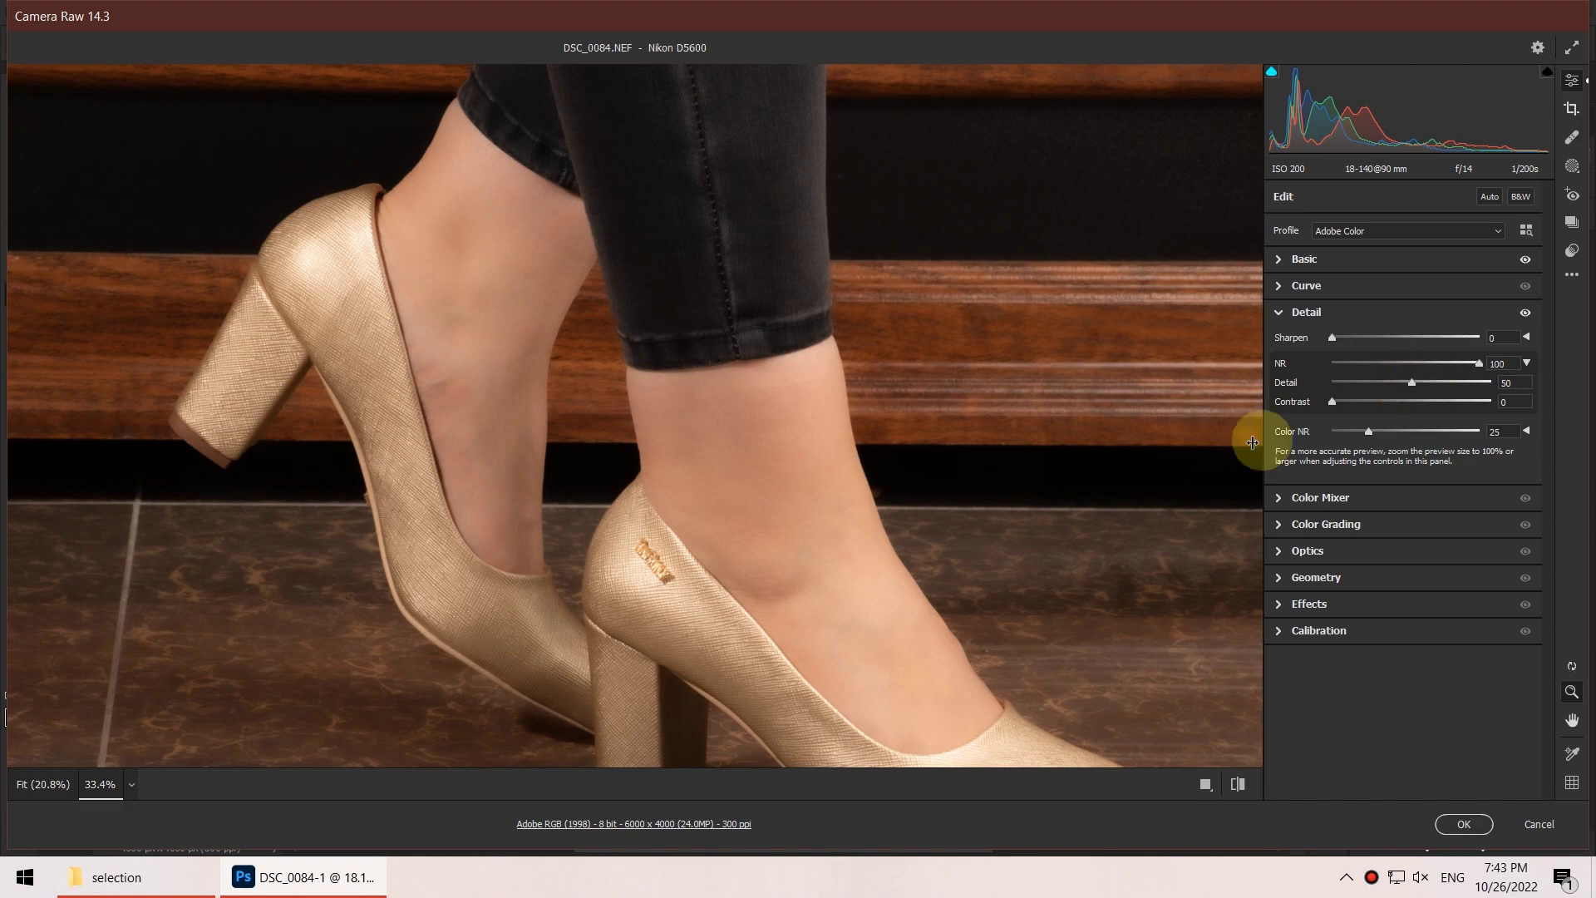
drag(732, 523, 802, 524)
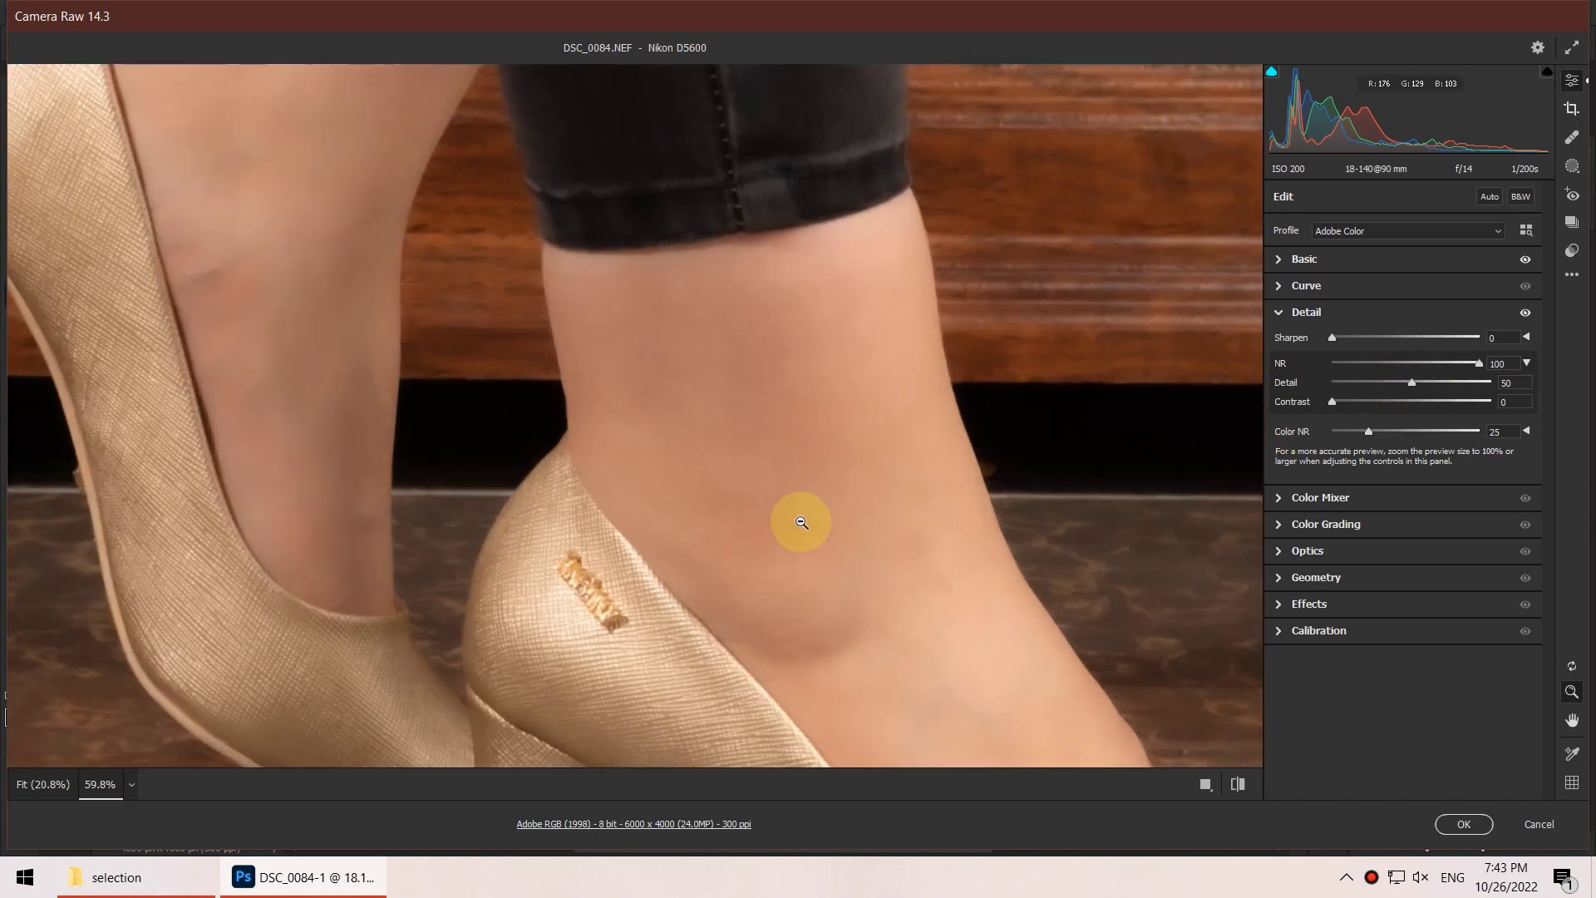
key(space)
drag(762, 461, 884, 577)
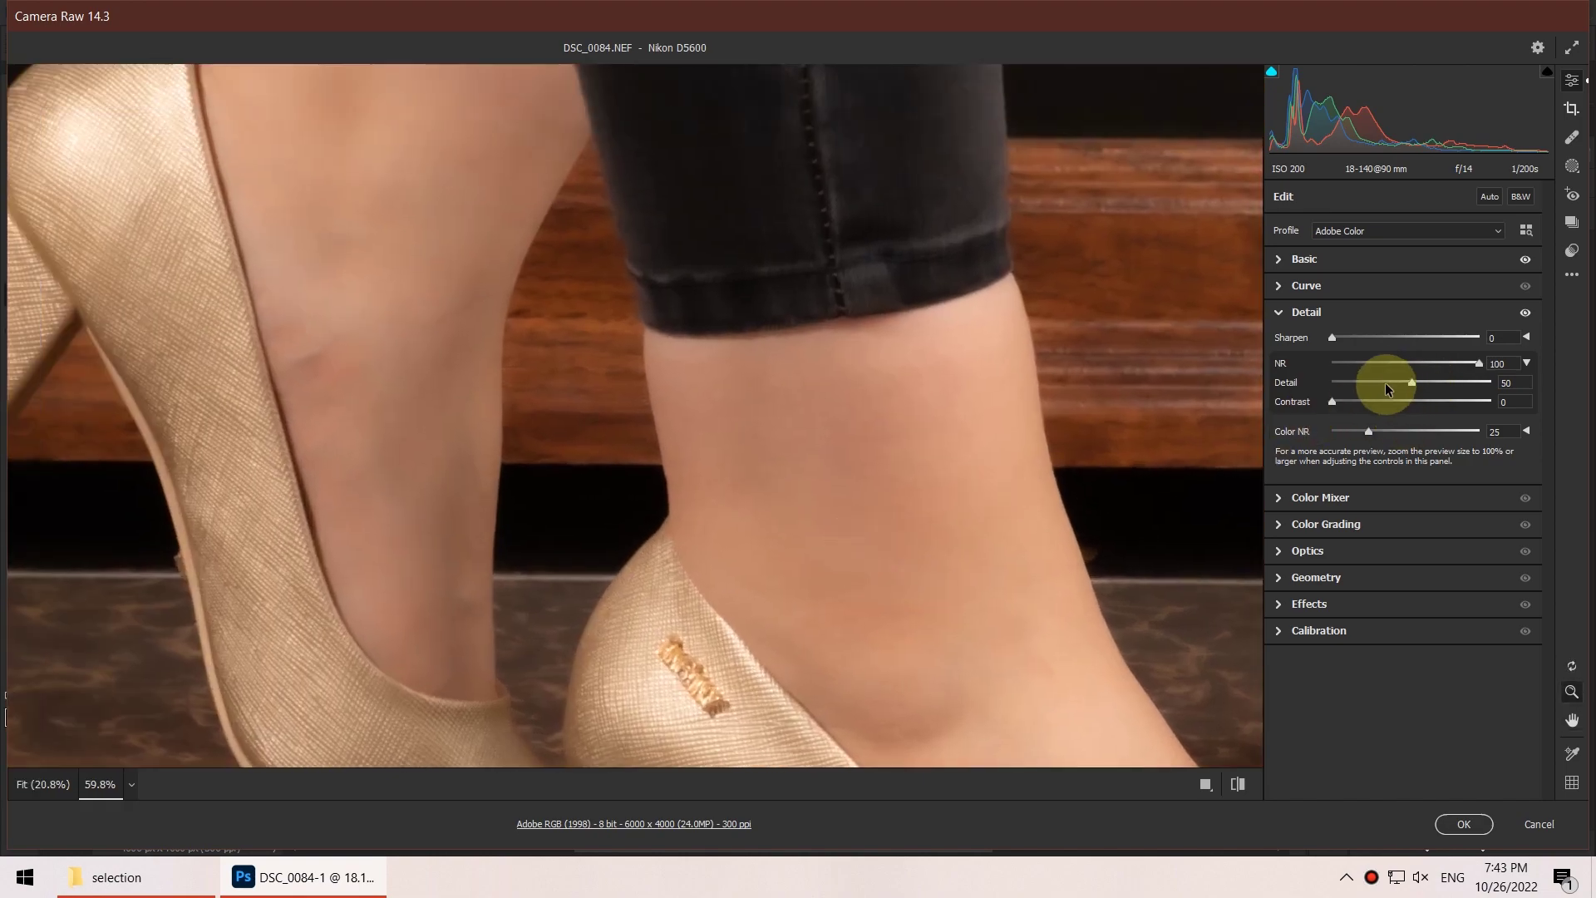
click(1380, 382)
click(984, 513)
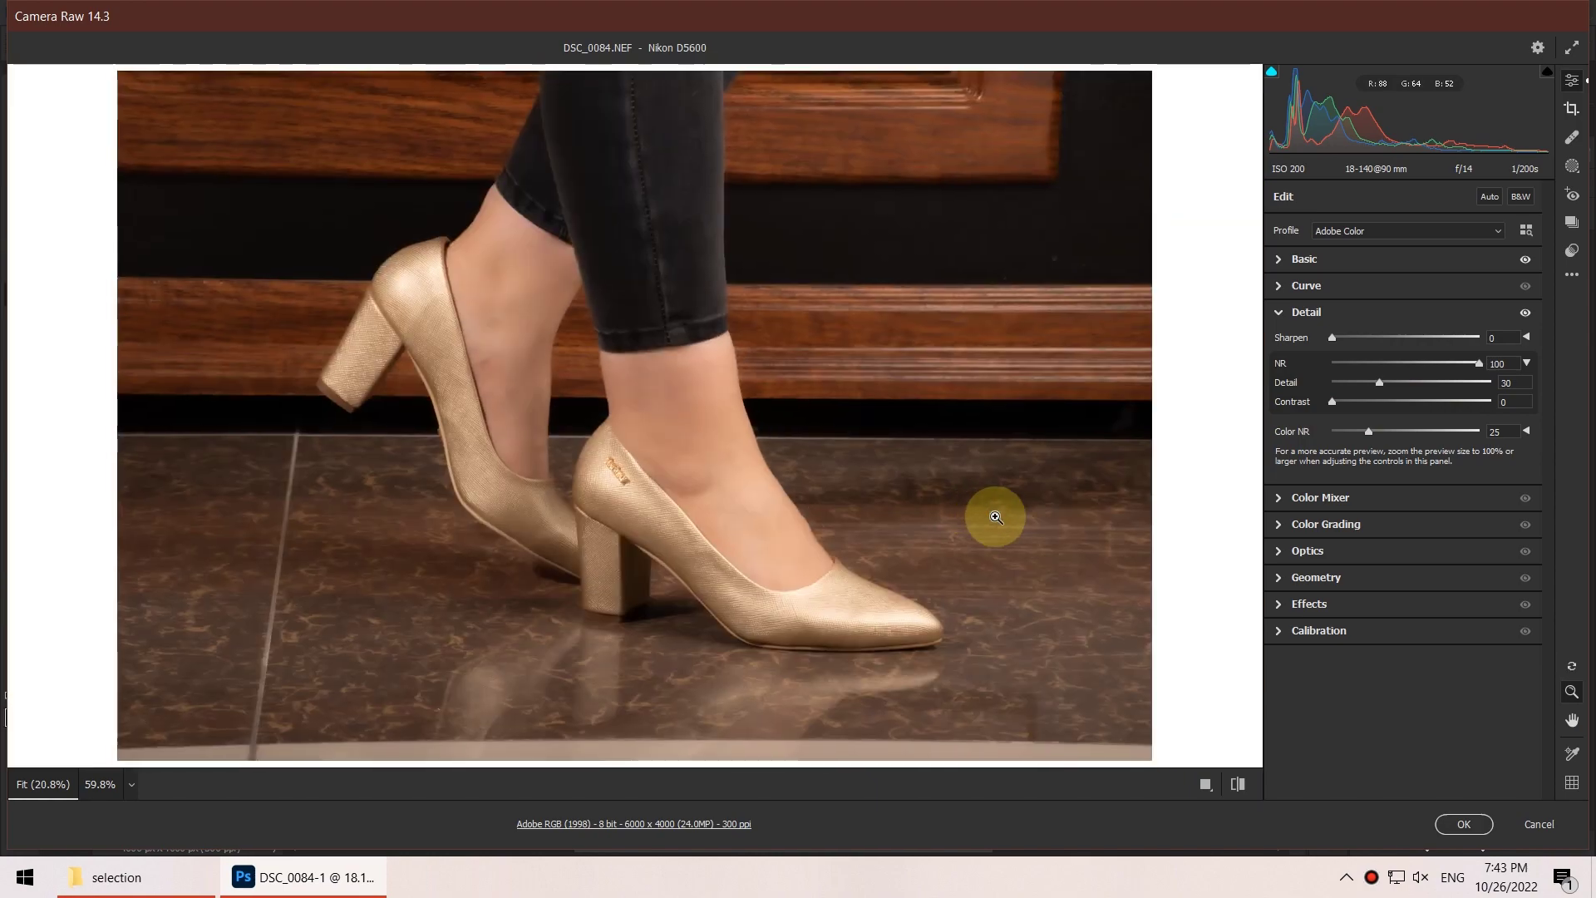
Adjust the reds in the HSL Color Mixer to Luminance +18 and Hue +27
click(586, 362)
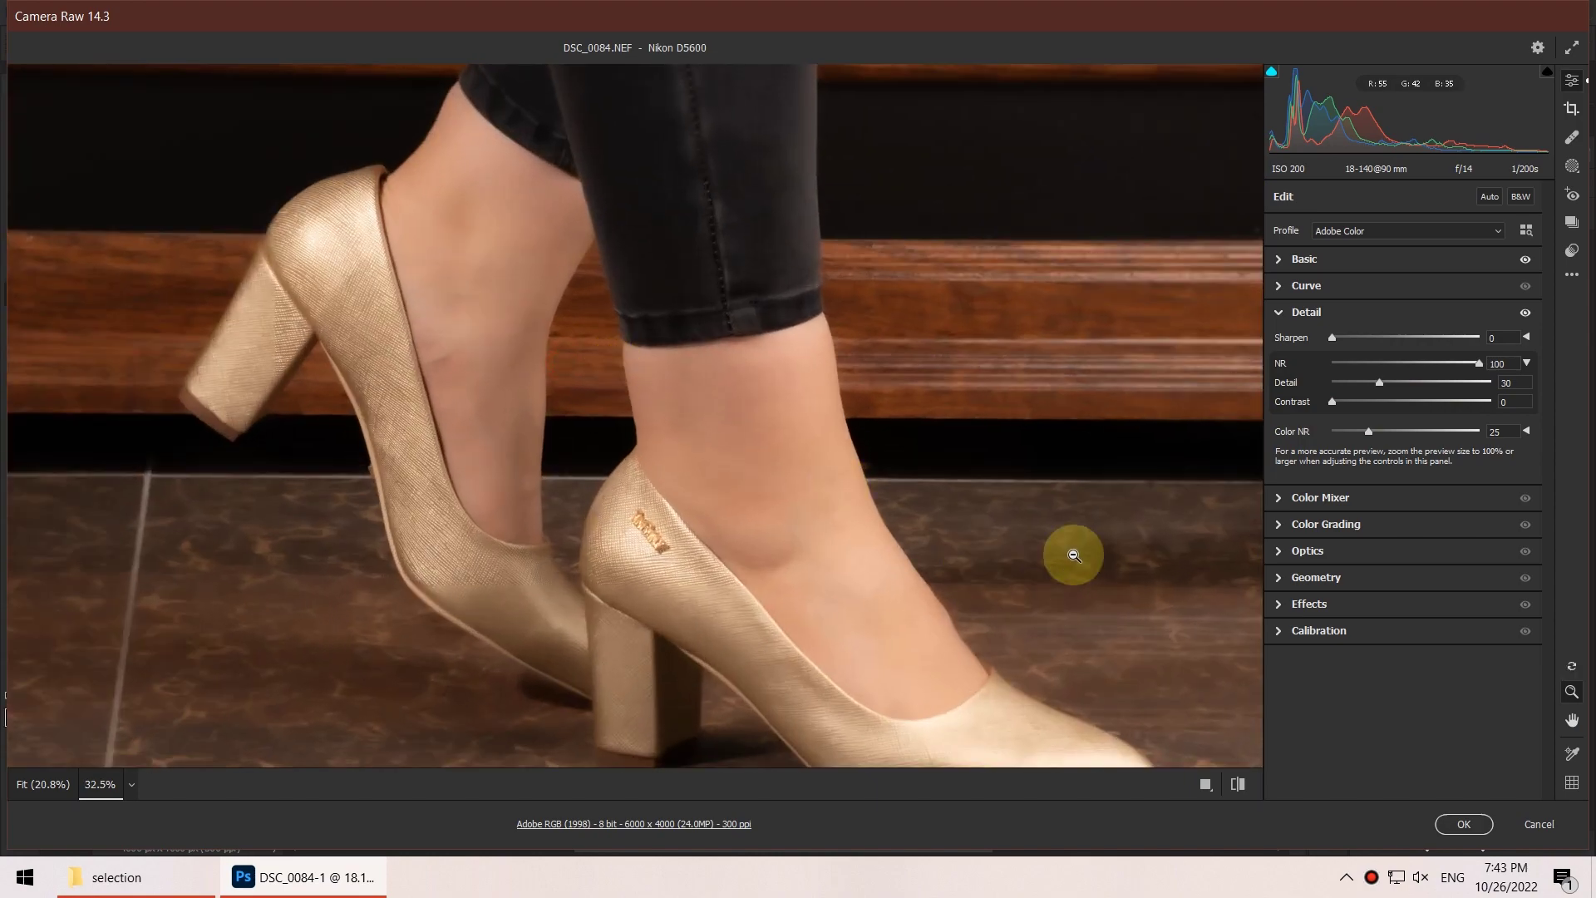
click(1278, 499)
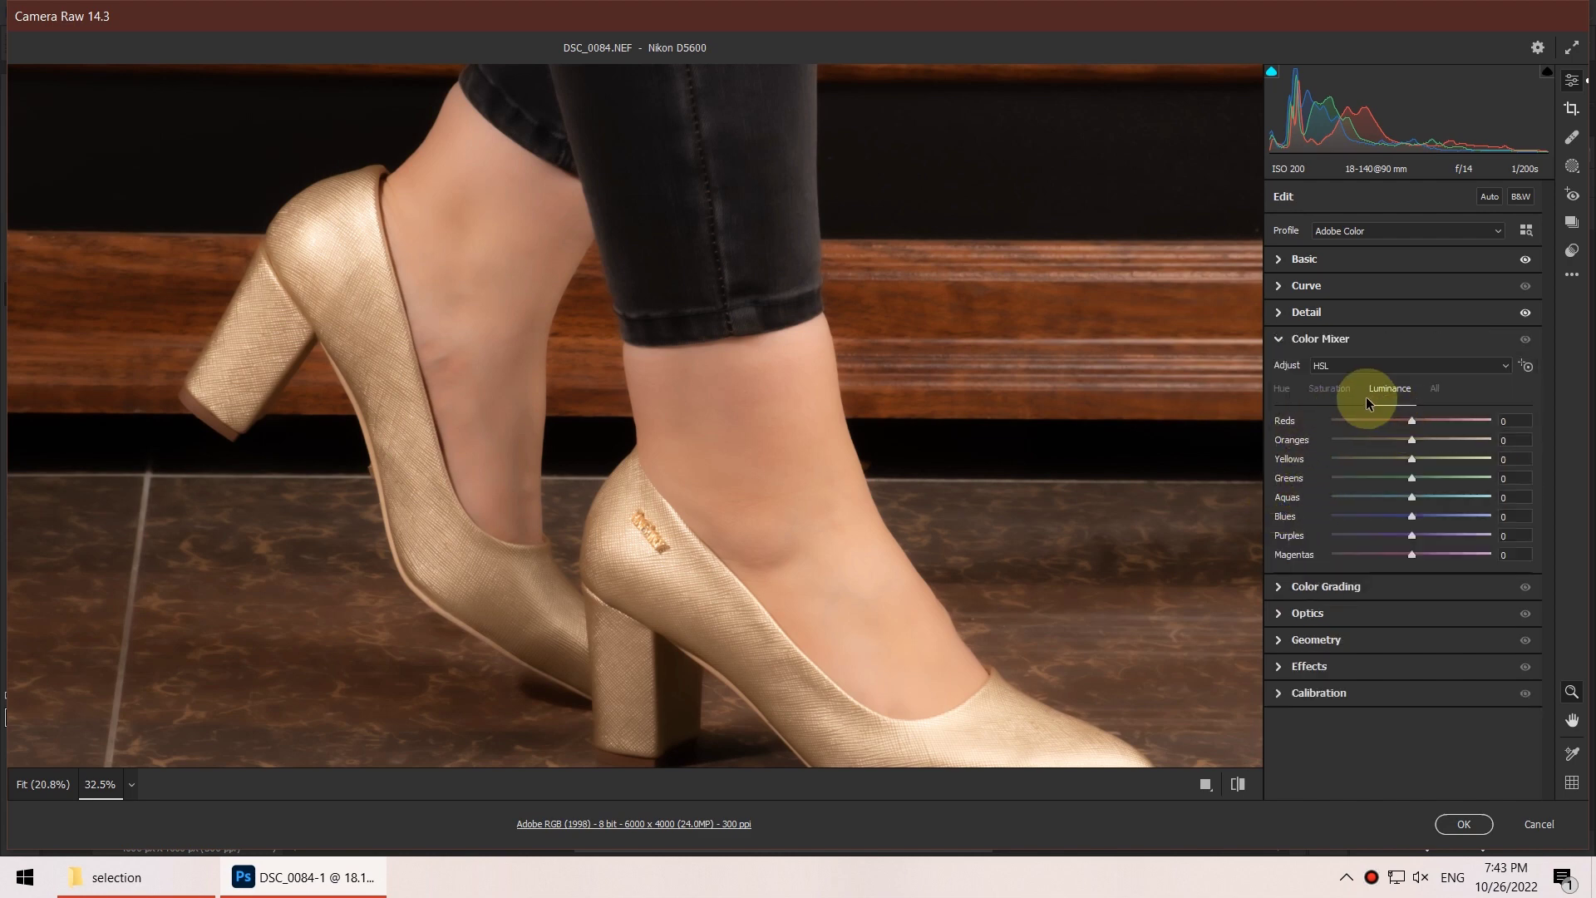
mouse_move(1402, 421)
mouse_down()
mouse_move(1286, 418)
mouse_move(1584, 414)
mouse_move(1276, 421)
mouse_move(1543, 416)
mouse_move(1421, 424)
mouse_up()
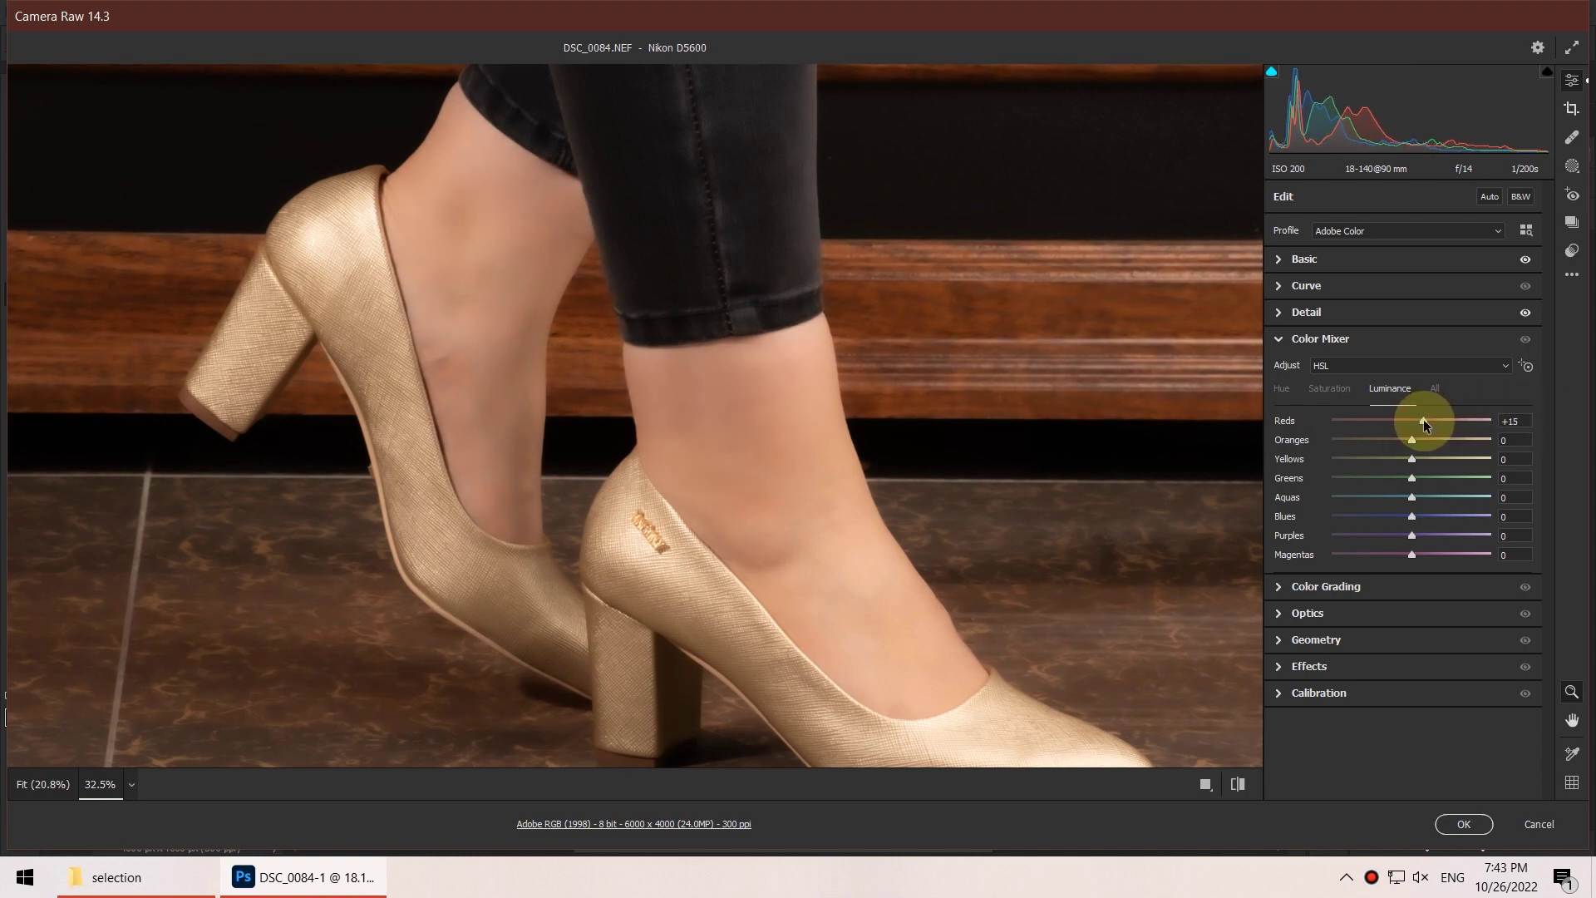
click(1285, 388)
drag(1411, 421, 1416, 425)
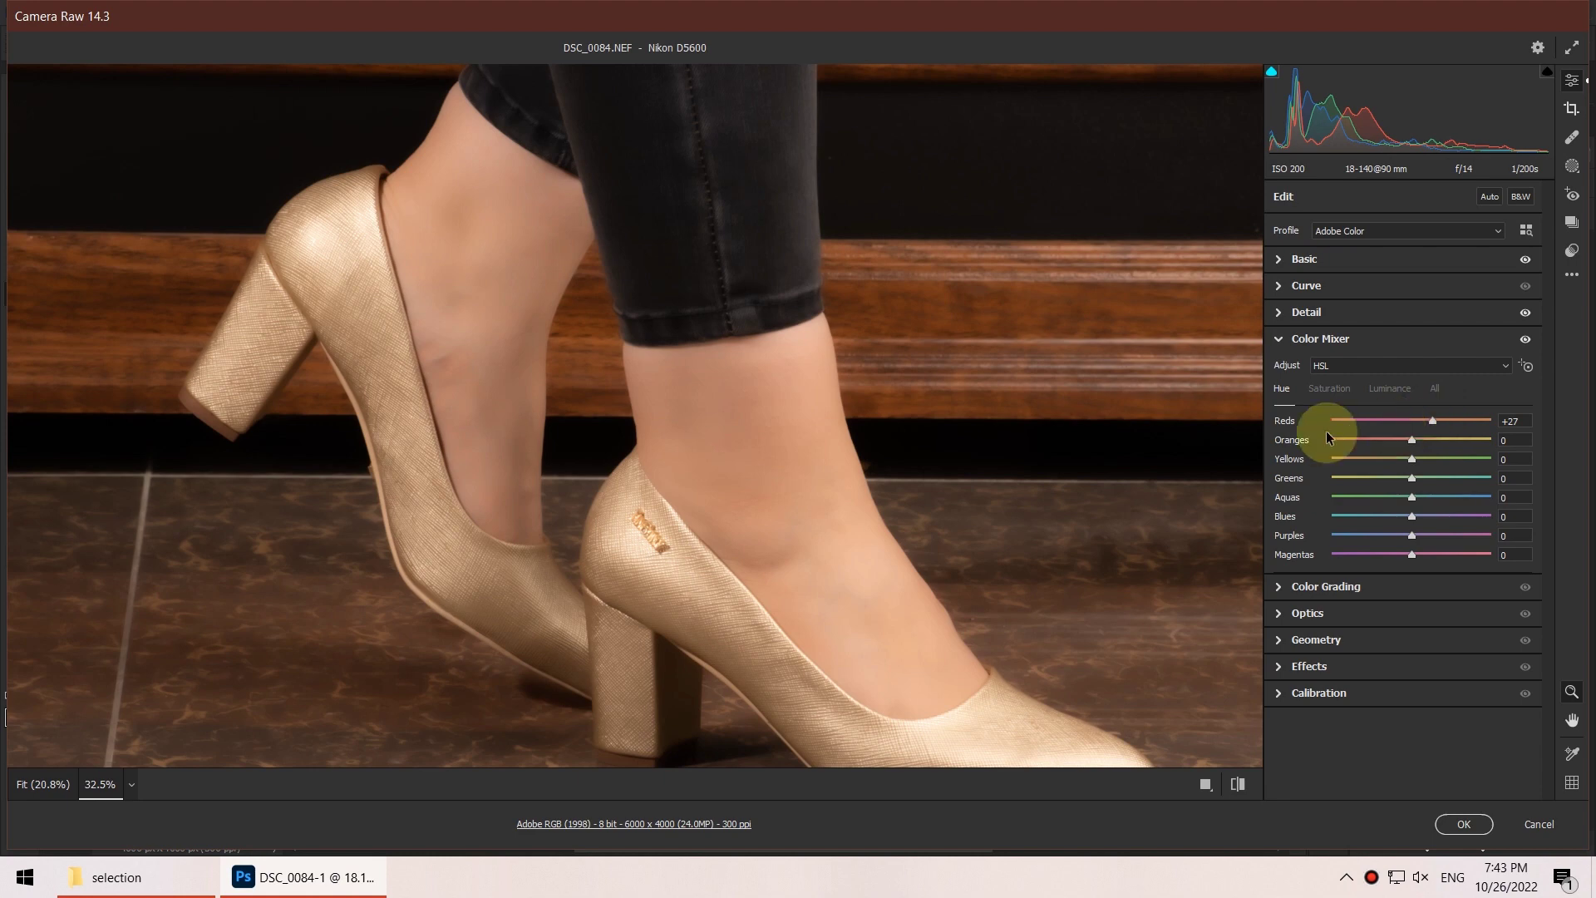
Set Exposure to +0.10 and Clarity to -33, and apply the raw adjustments to the feet layer
click(1276, 259)
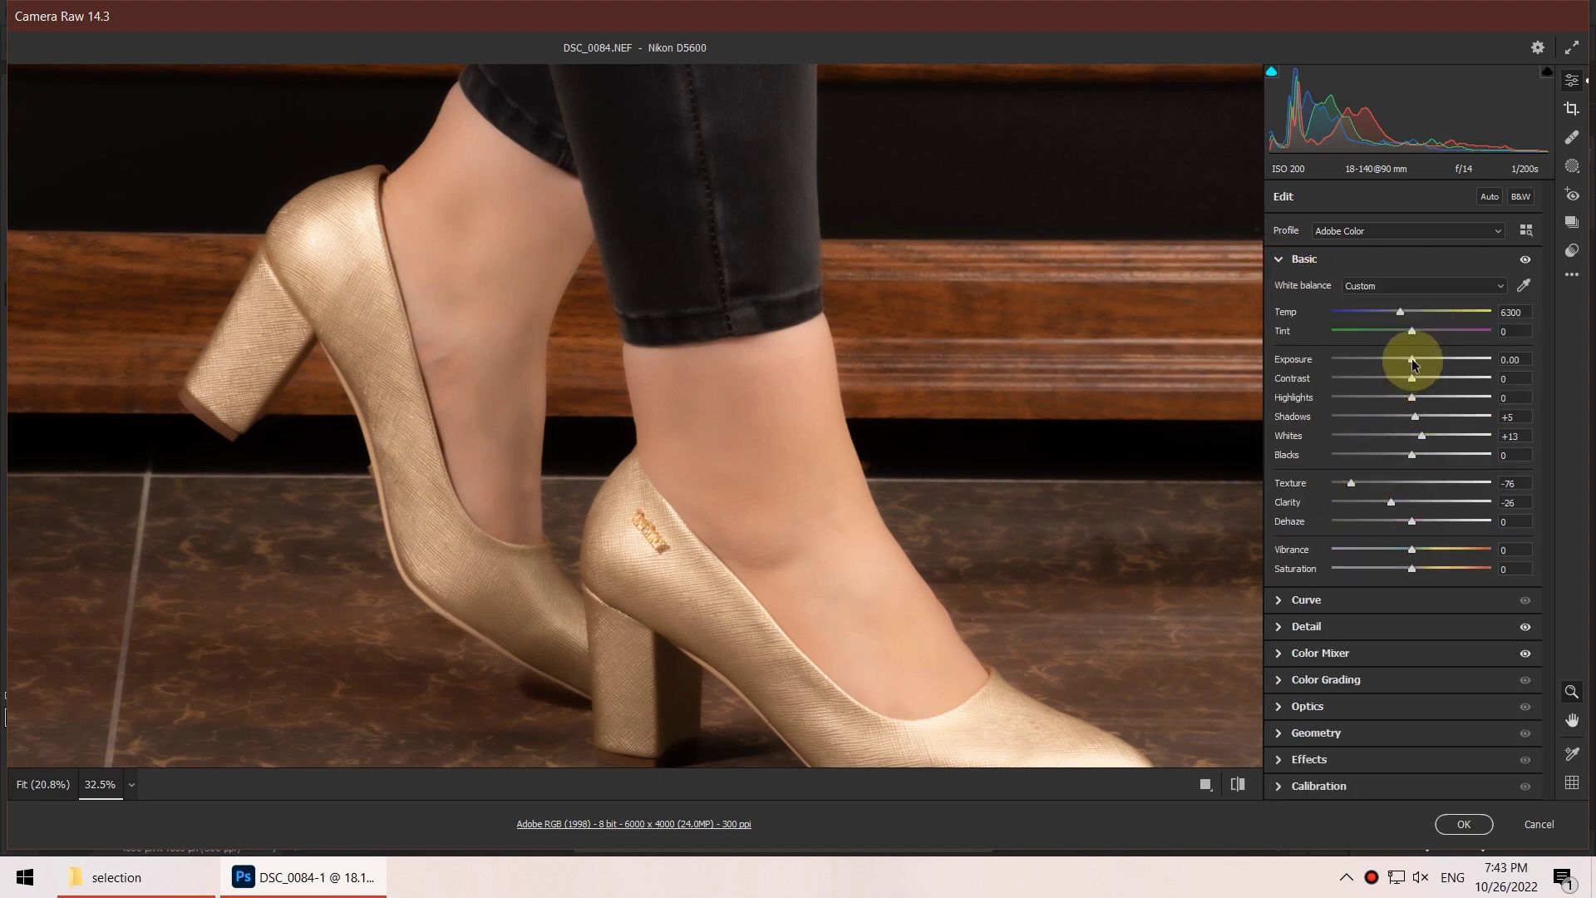
drag(1413, 362, 1415, 364)
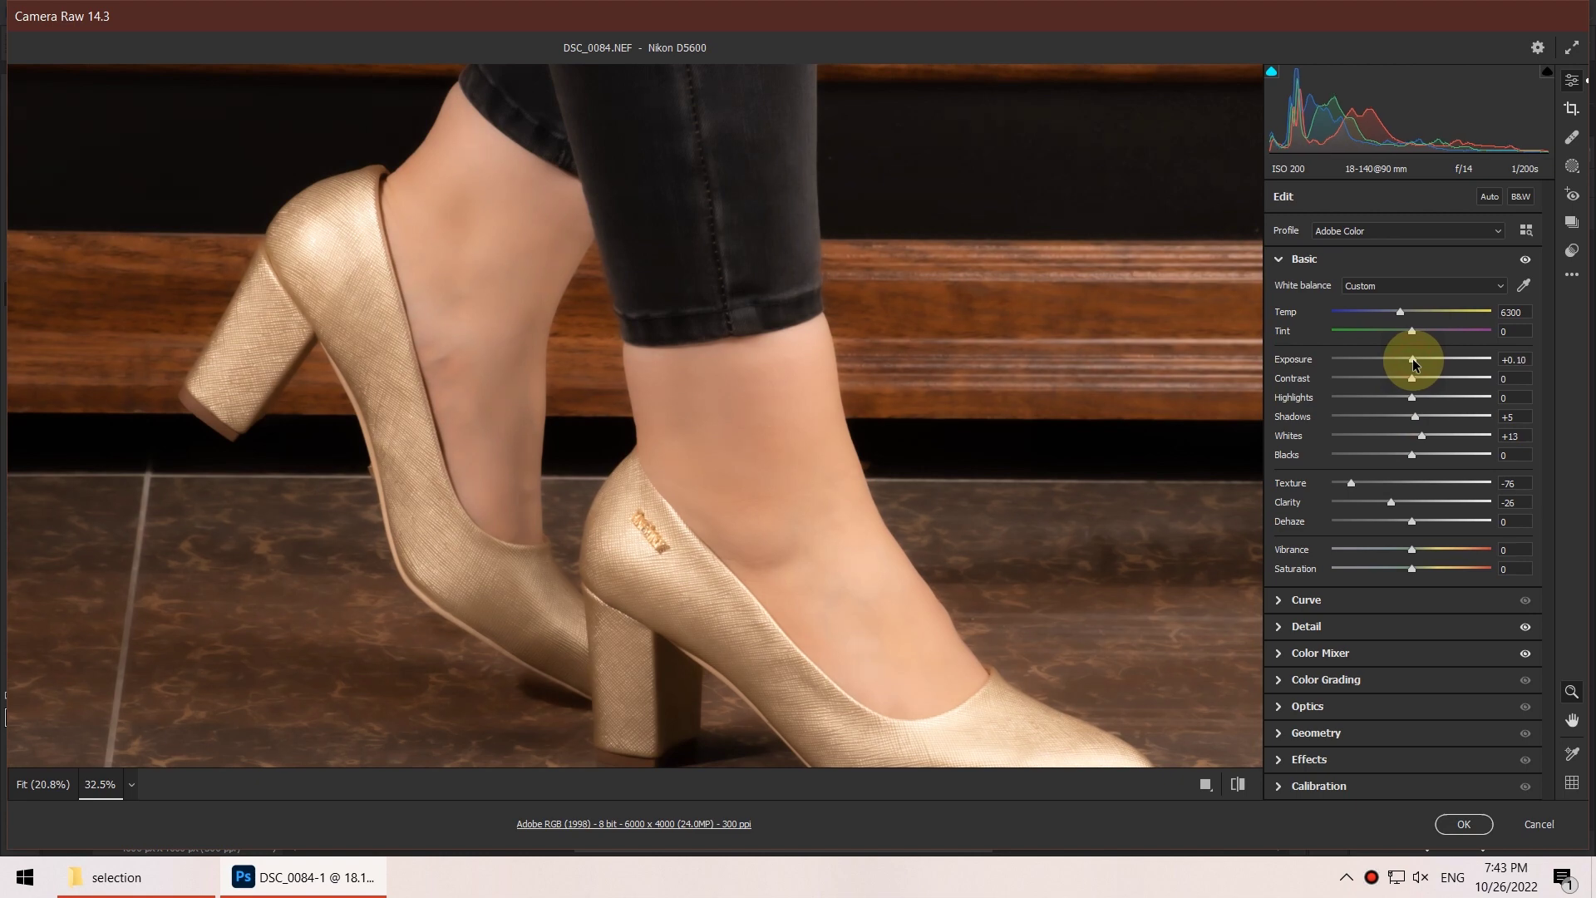
drag(622, 456, 658, 483)
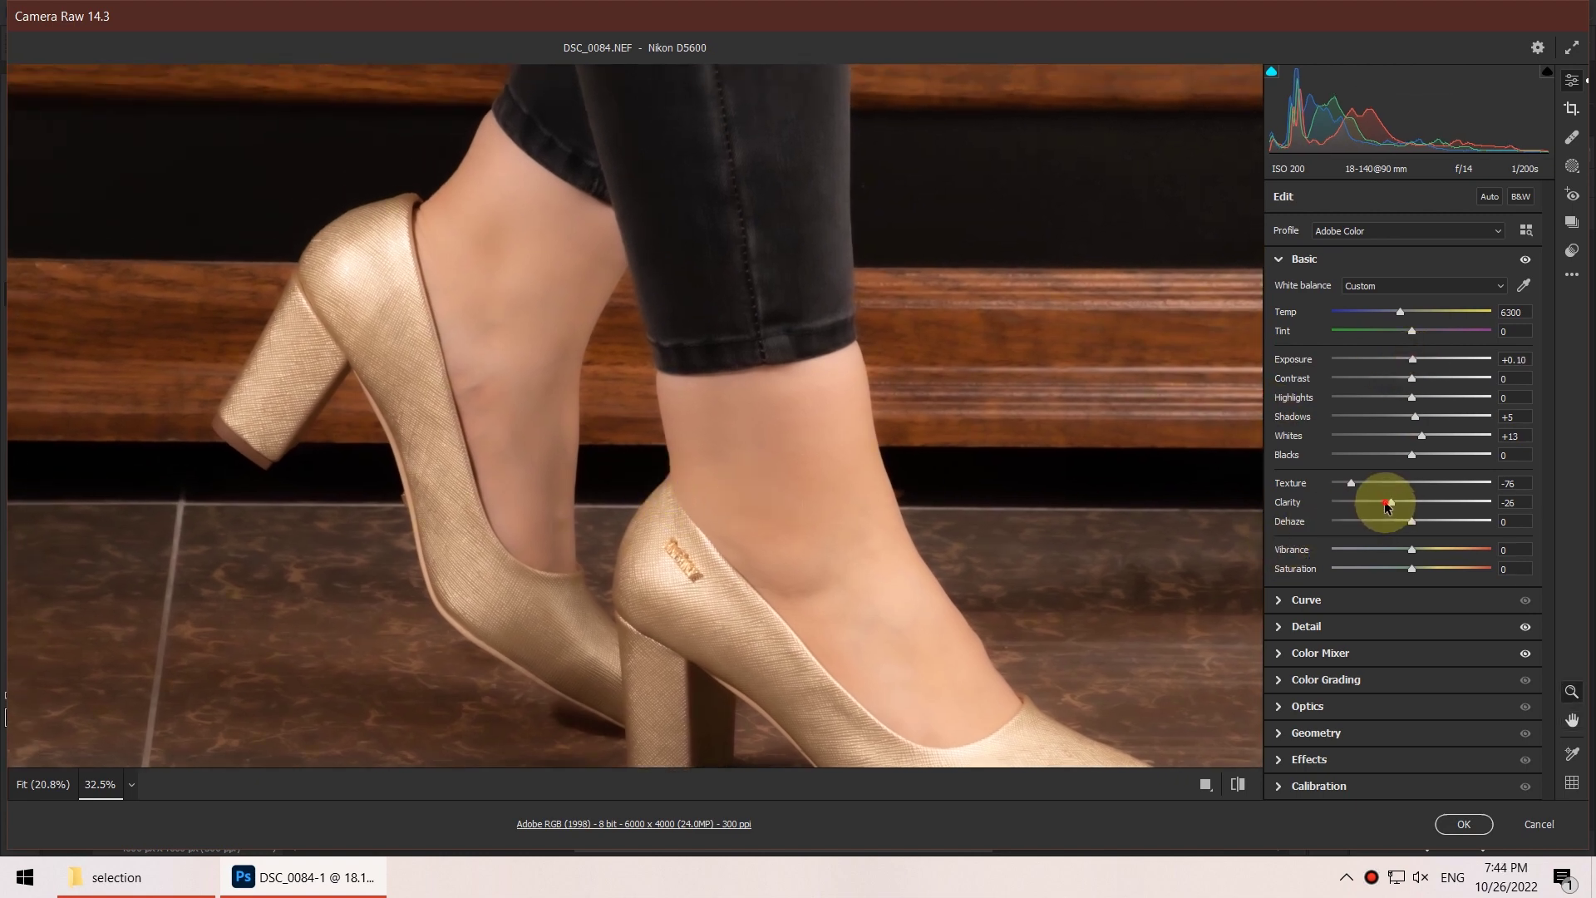
drag(1387, 502, 1384, 503)
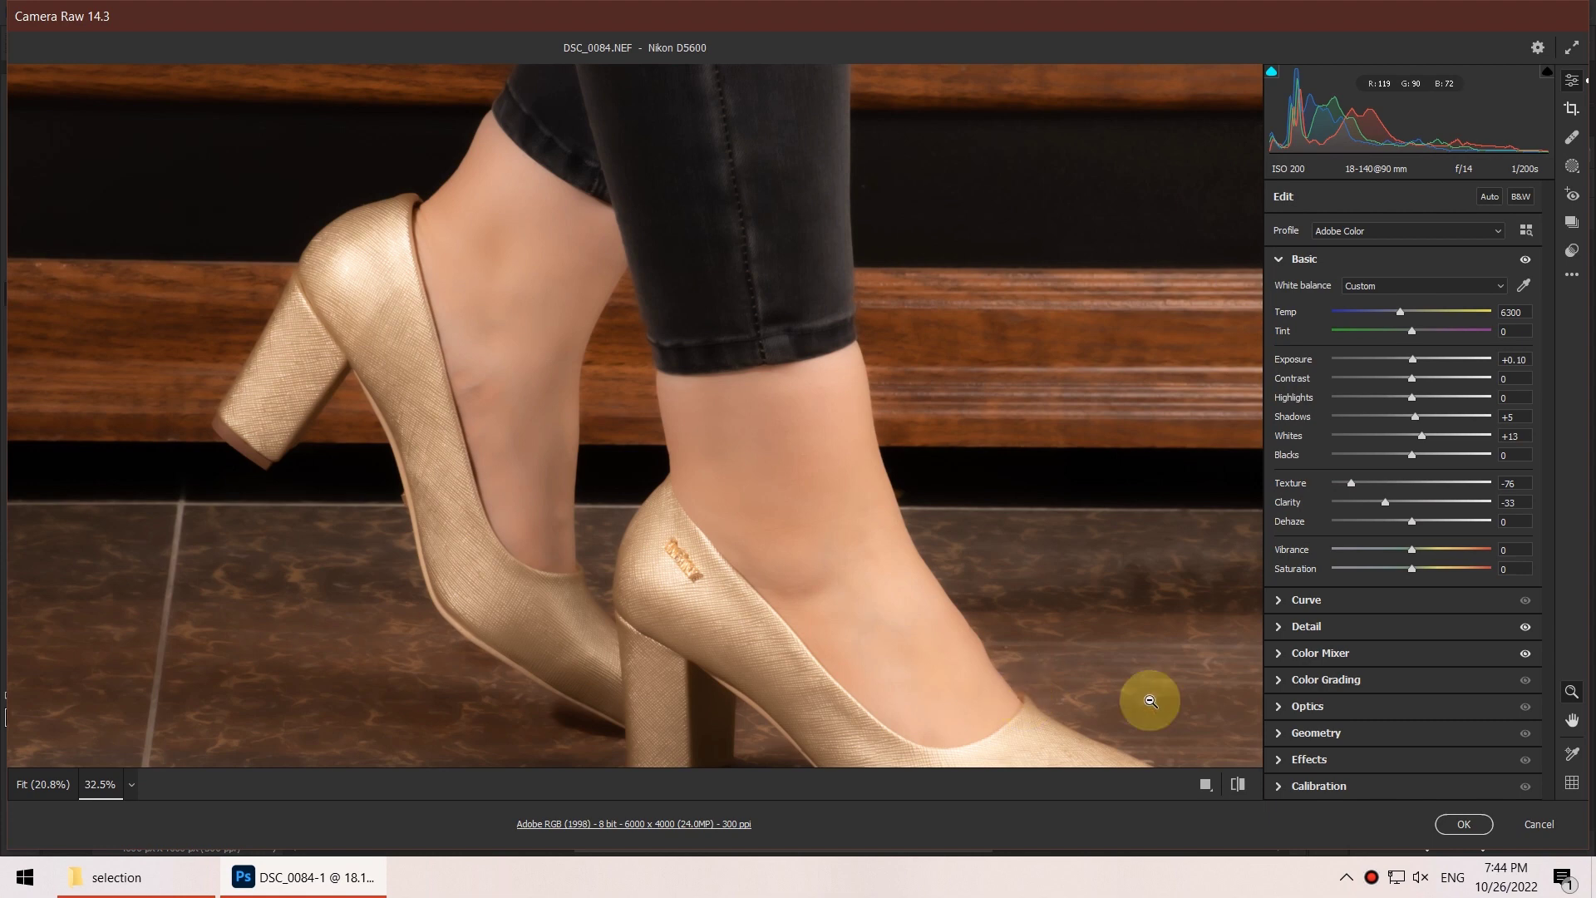
click(1463, 824)
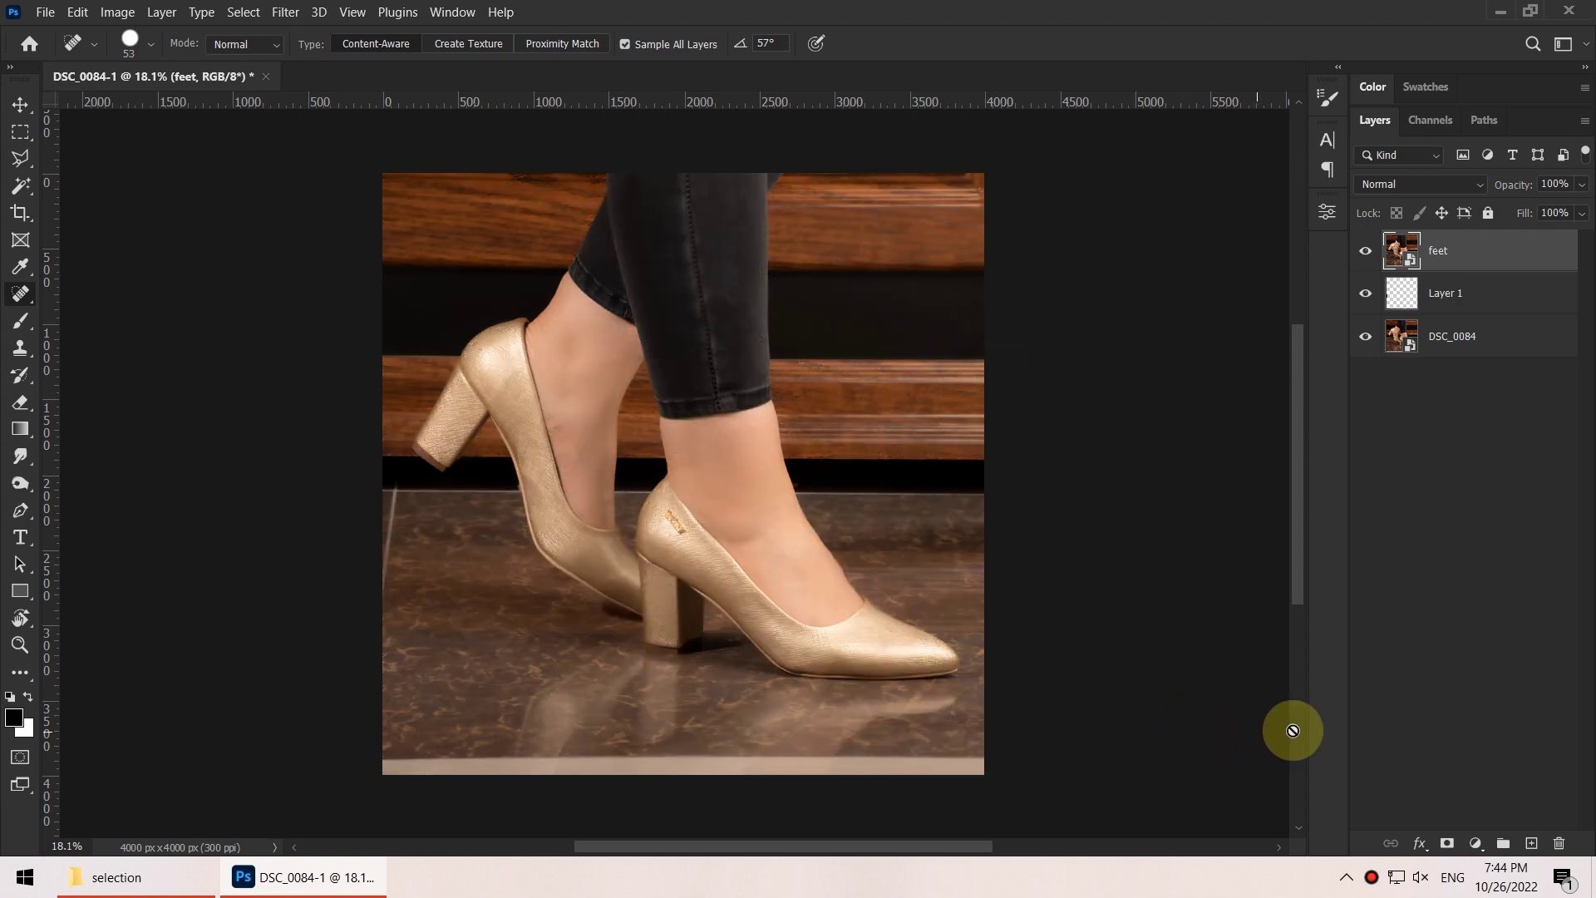
Add a black layer mask to the feet layer, hiding all of its content
alt+click(1450, 845)
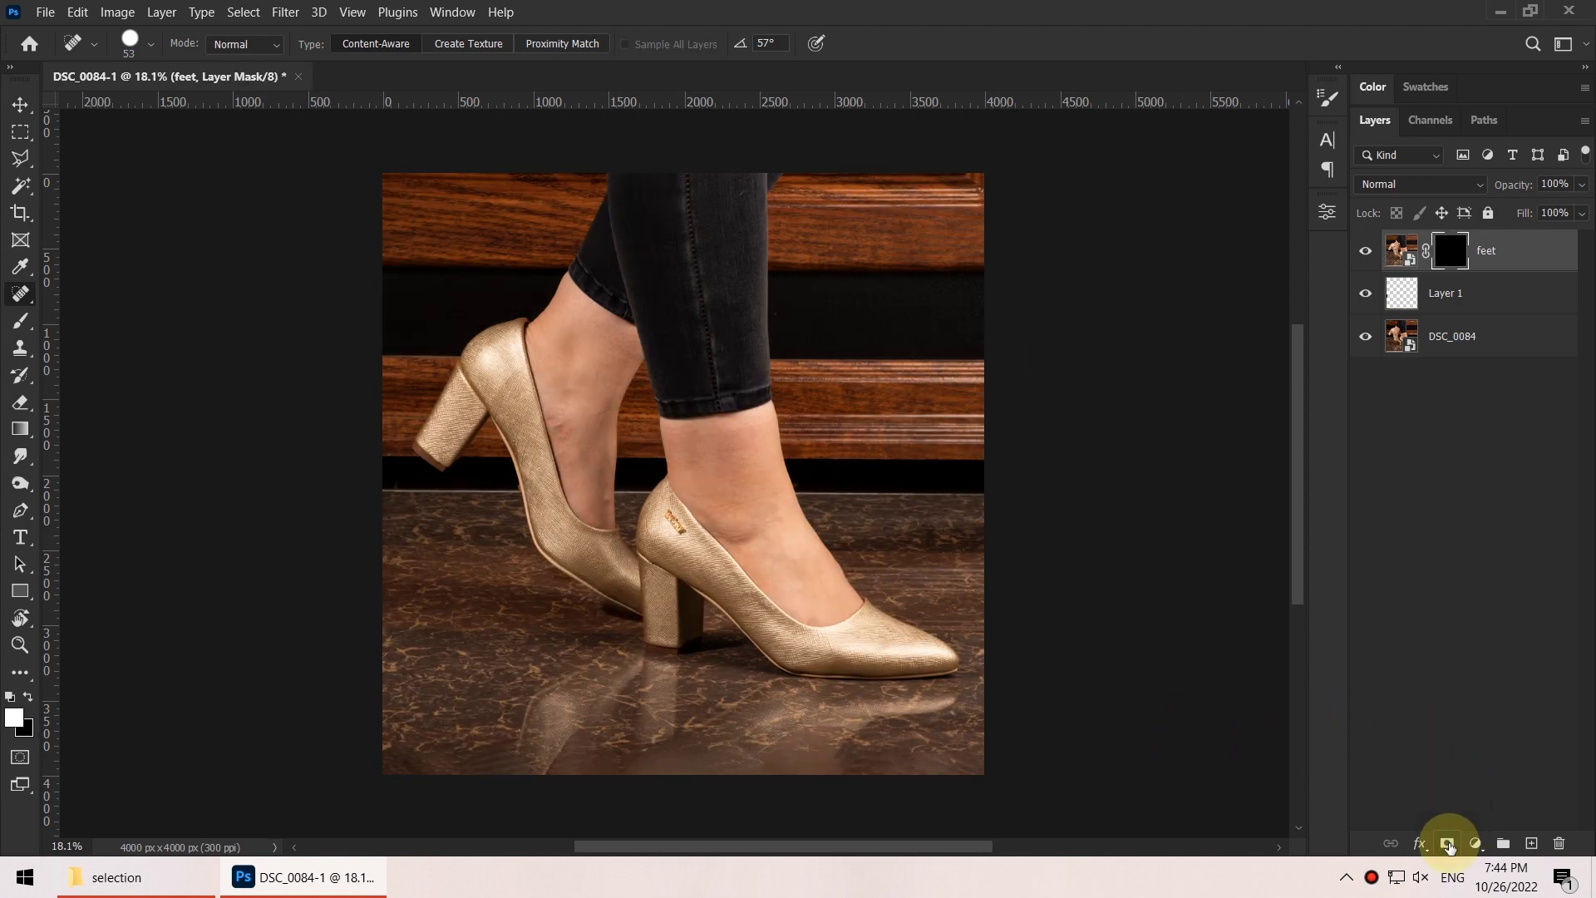